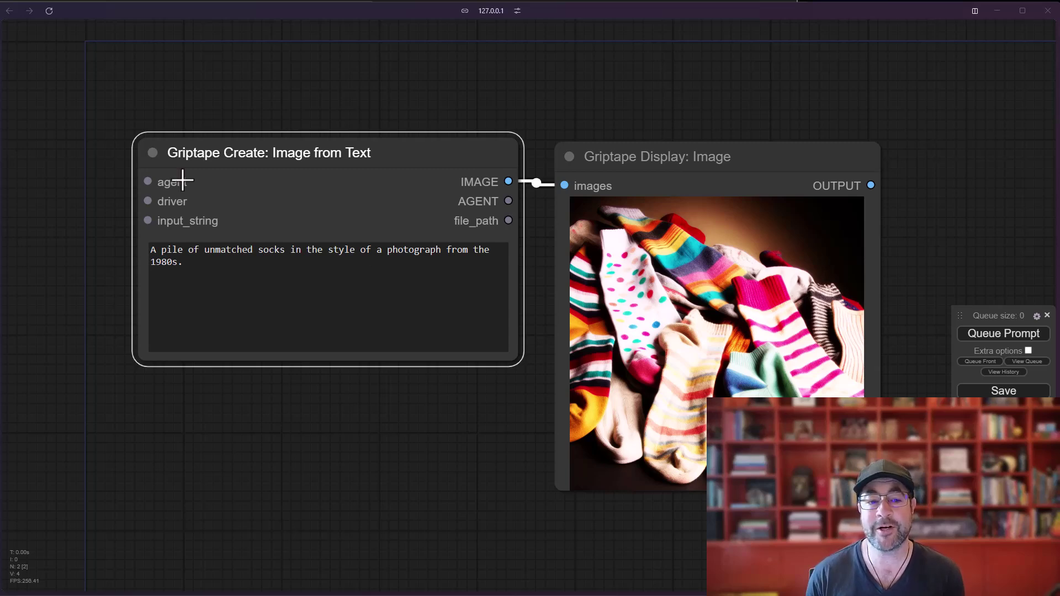
Nudge the Image from Text node, focus its prompt field, and shift the Display node right
drag(259, 152, 261, 154)
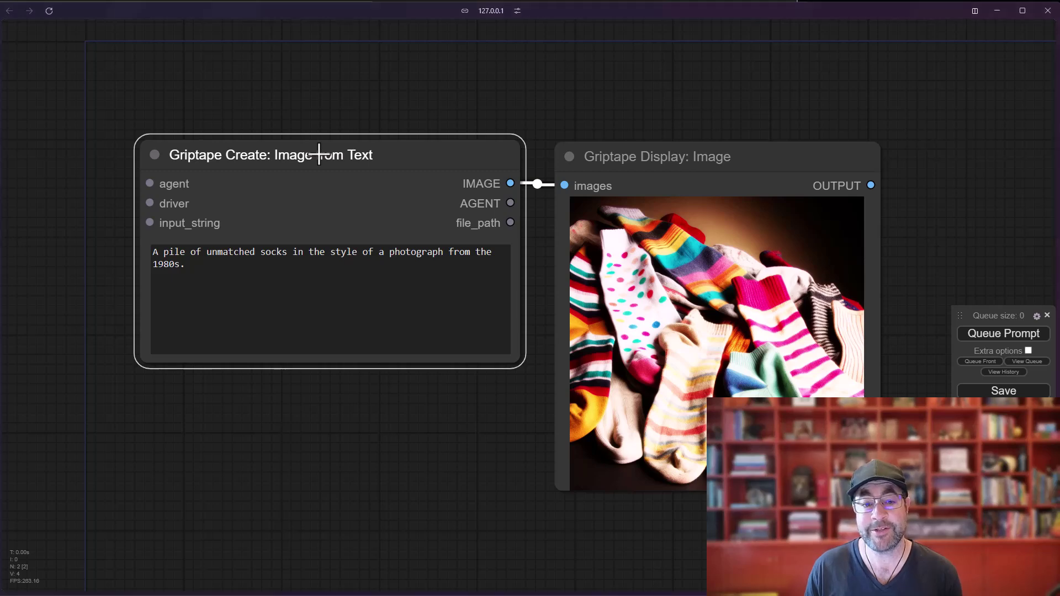
click(172, 260)
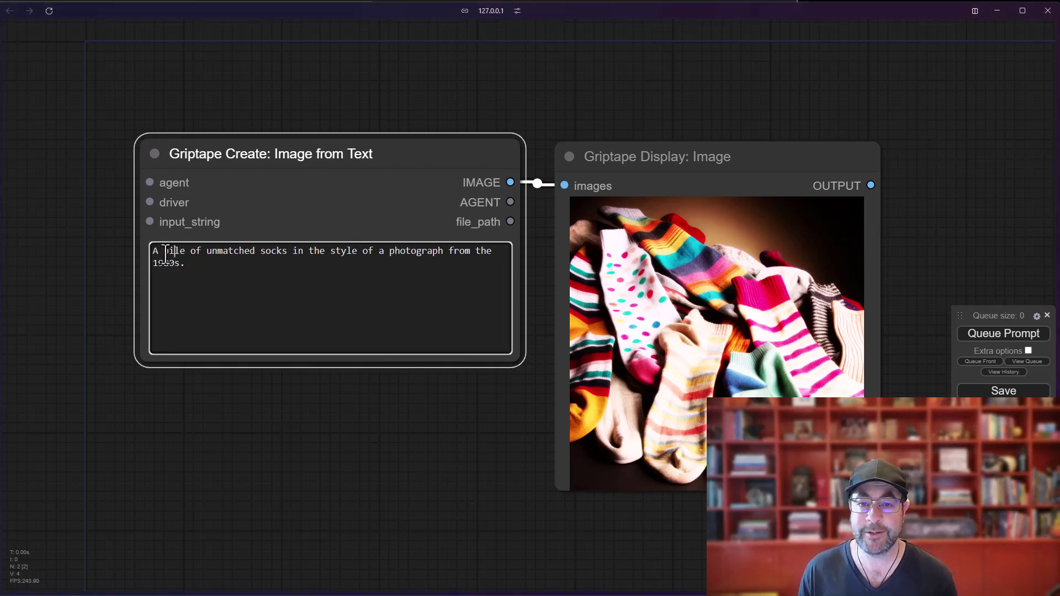
drag(669, 157, 685, 152)
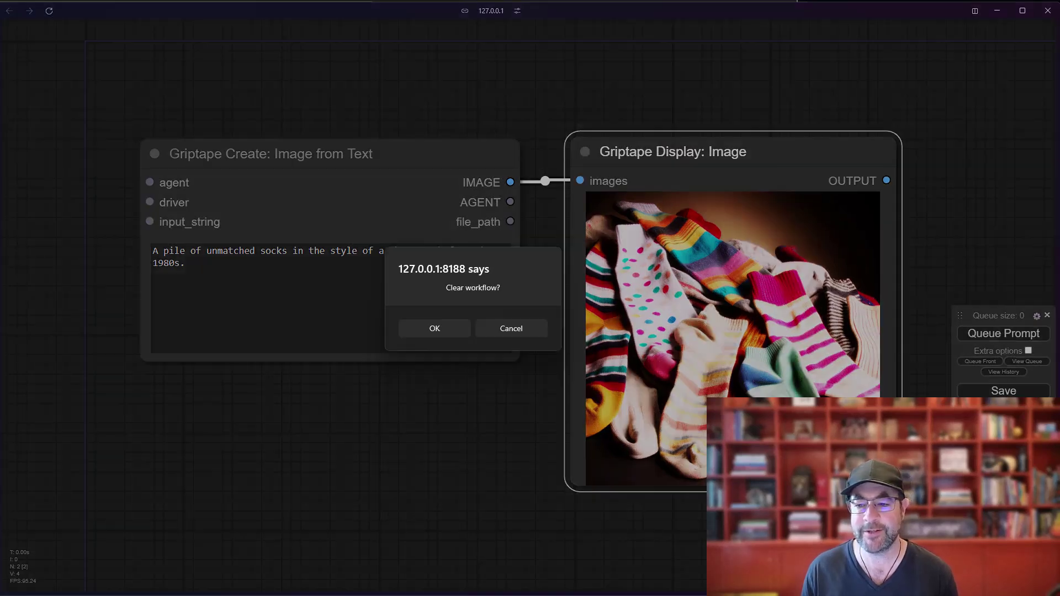
Confirm clearing the workflow and add a Griptape Create: Image from Text node
key(Return)
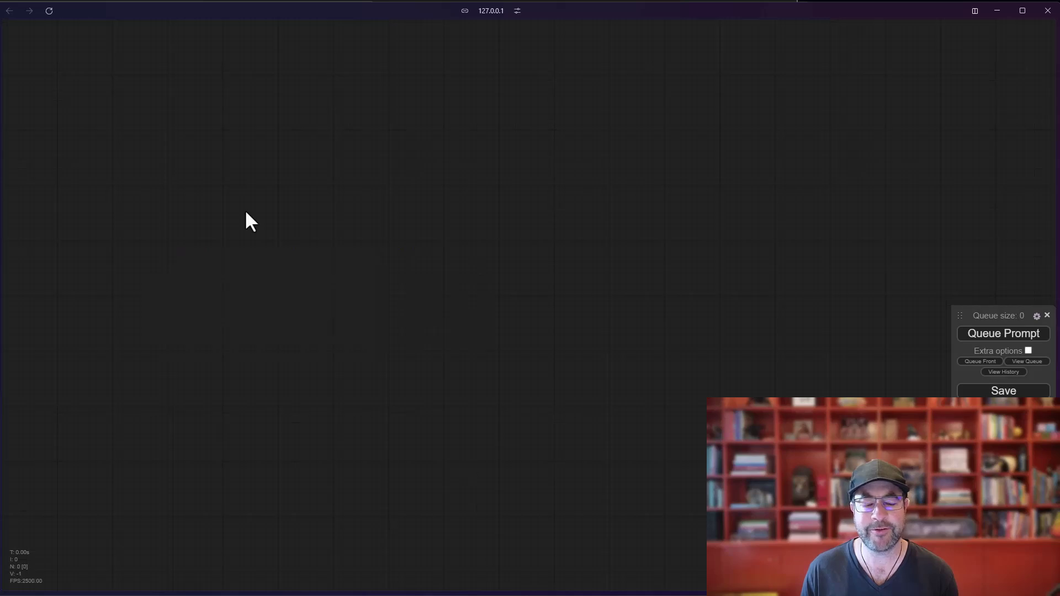
right_click(303, 208)
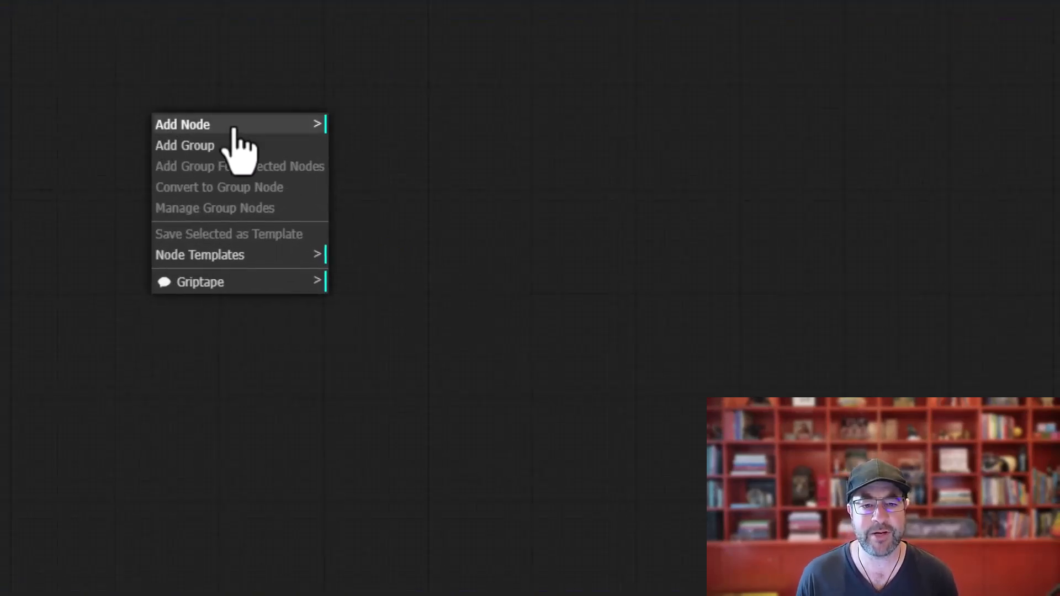
click(343, 207)
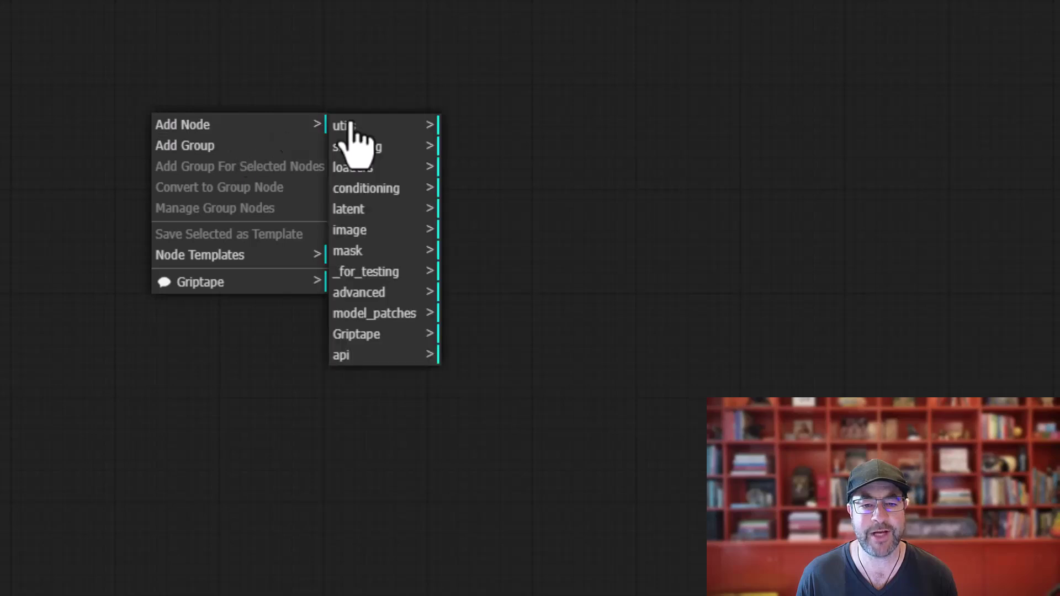
click(360, 334)
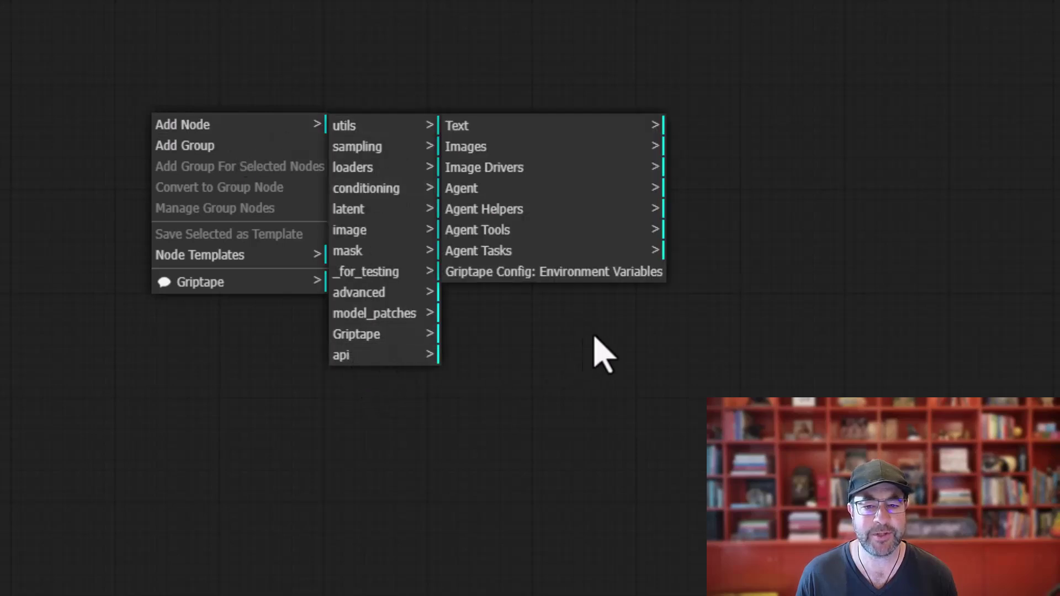
click(519, 150)
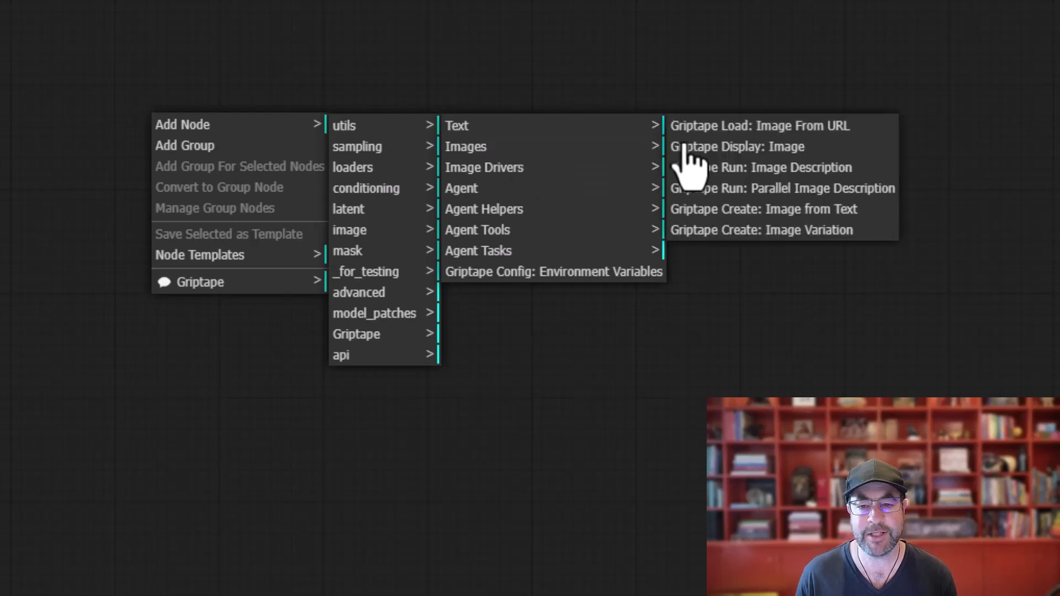
click(752, 215)
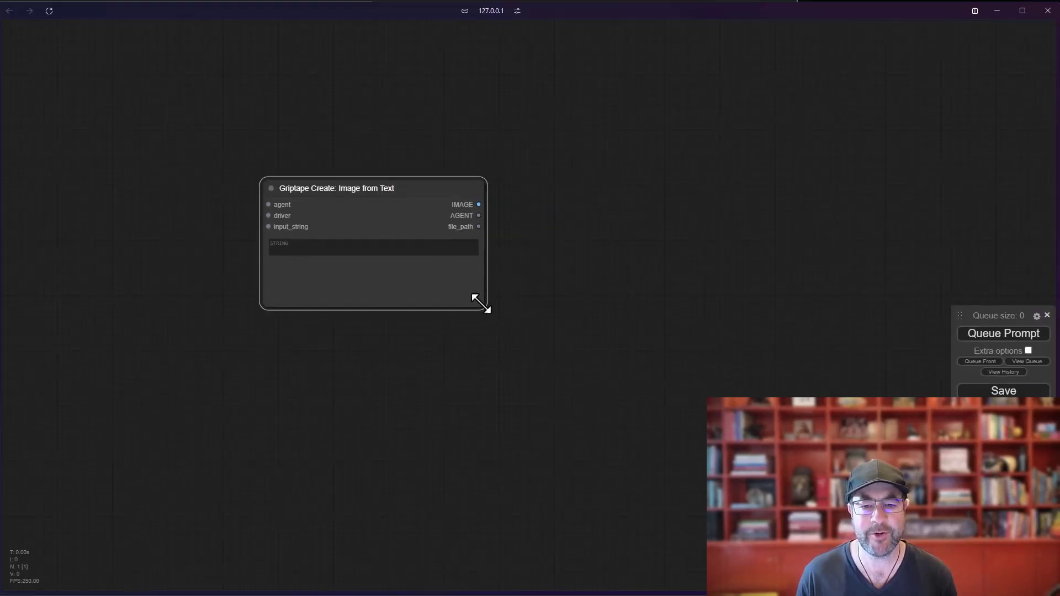
Enlarge and reposition the new Image from Text node
drag(480, 302, 502, 327)
drag(382, 190, 369, 202)
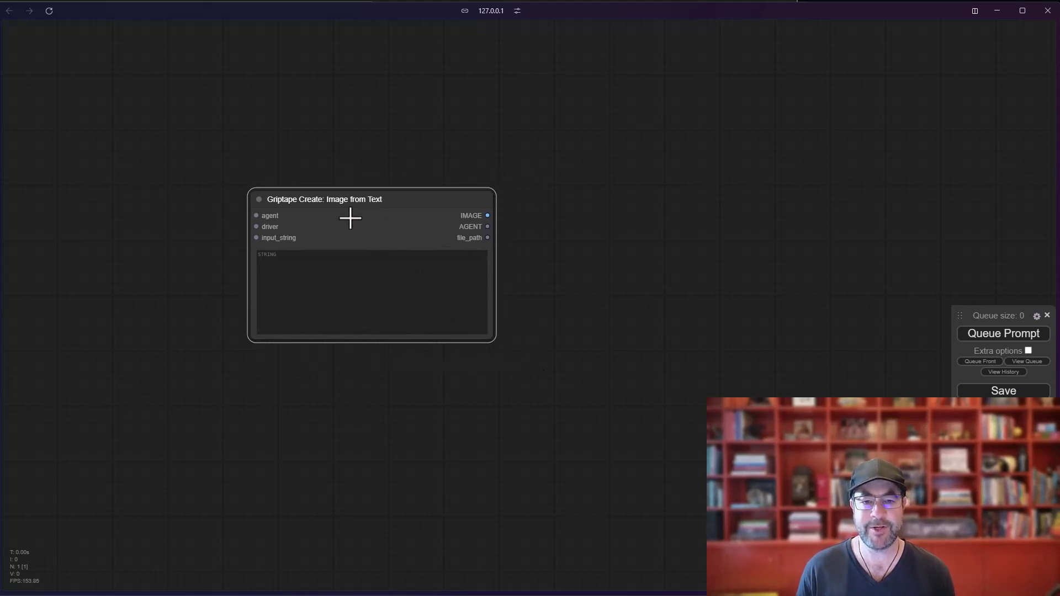
scroll(577, 248, up, 5)
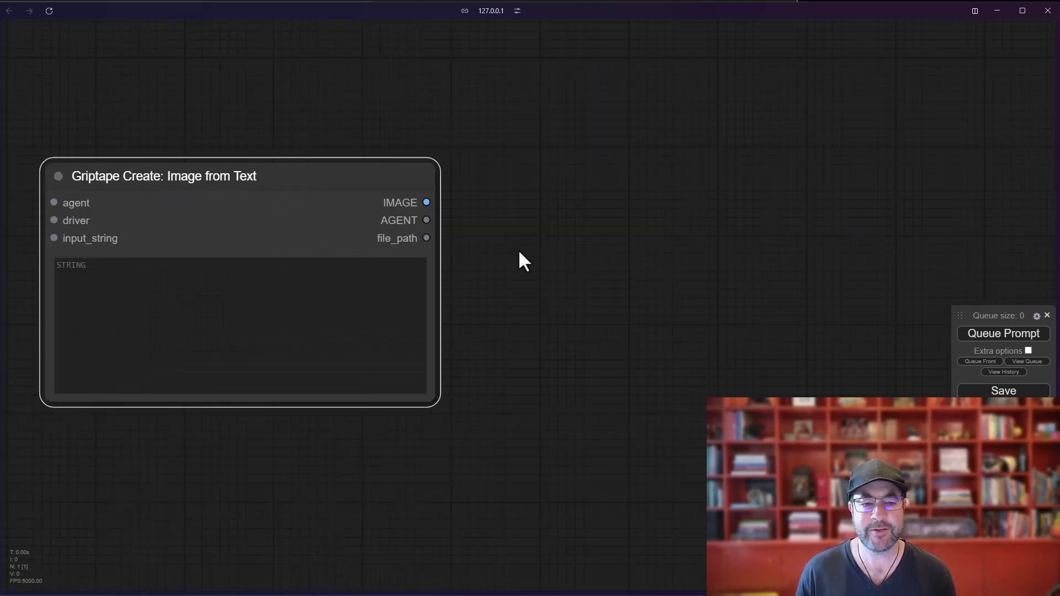
Add a Griptape Display: Image node from the canvas menu, then delete it
drag(519, 254, 557, 241)
right_click(531, 204)
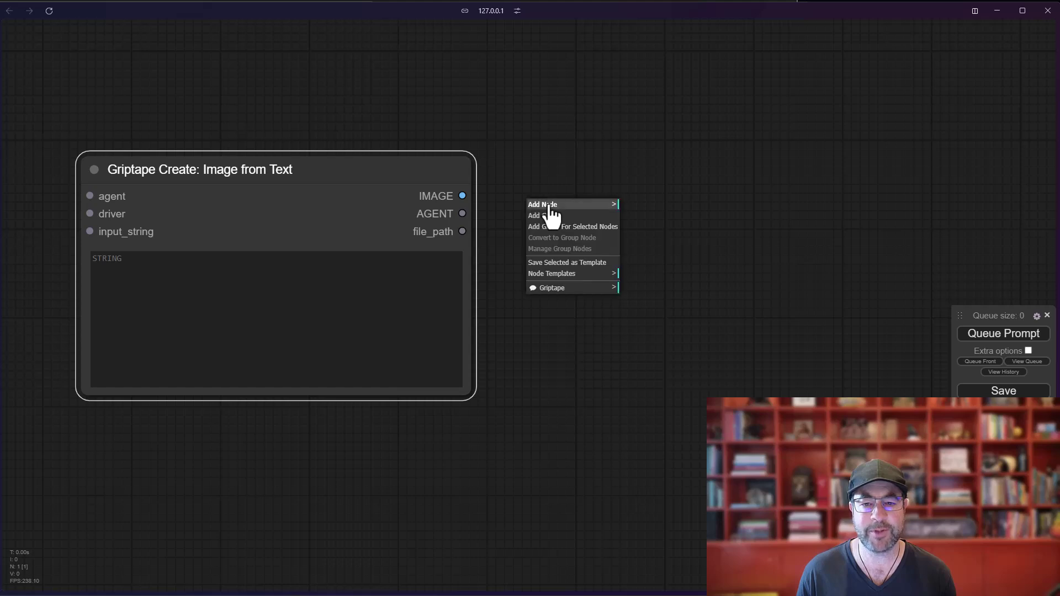
click(544, 204)
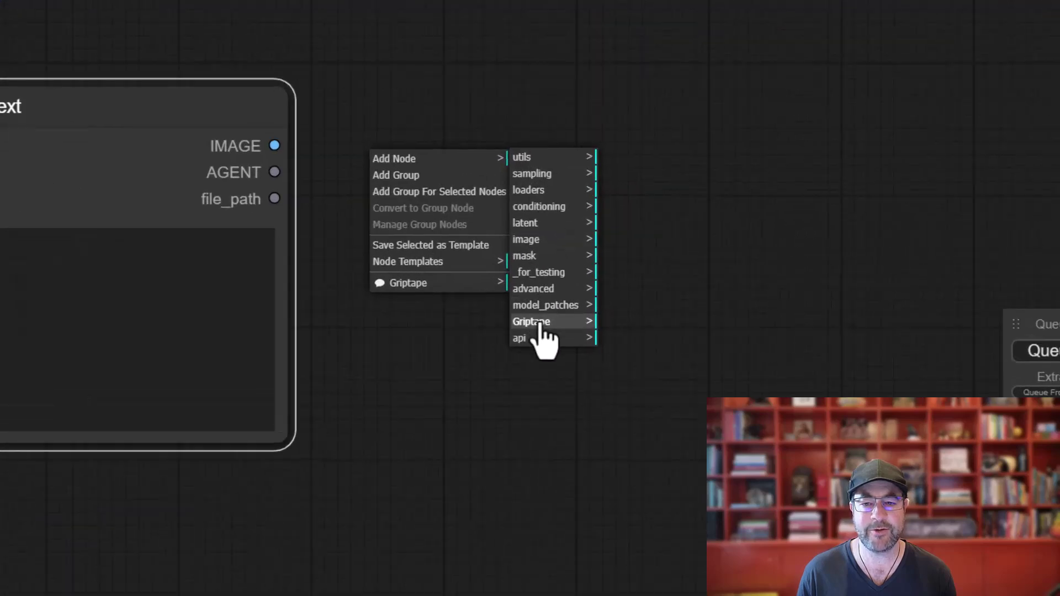
click(538, 323)
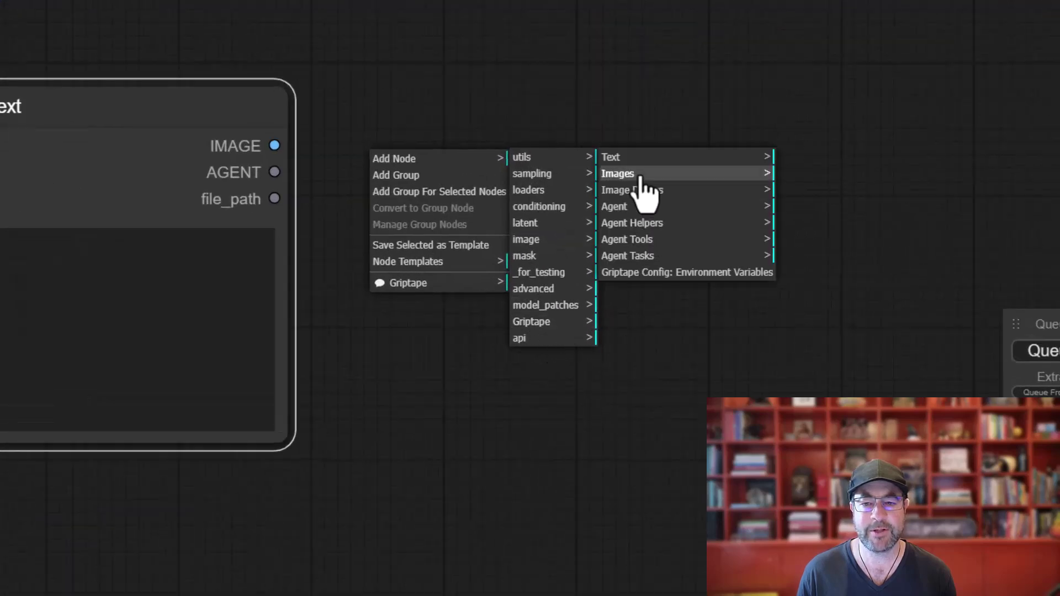
click(640, 174)
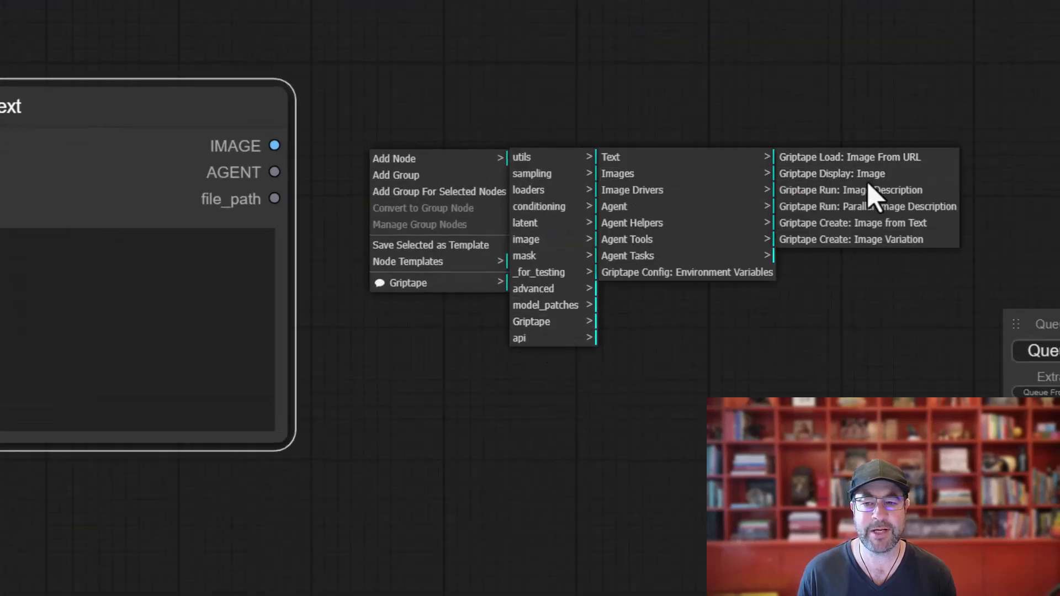
click(847, 173)
click(552, 141)
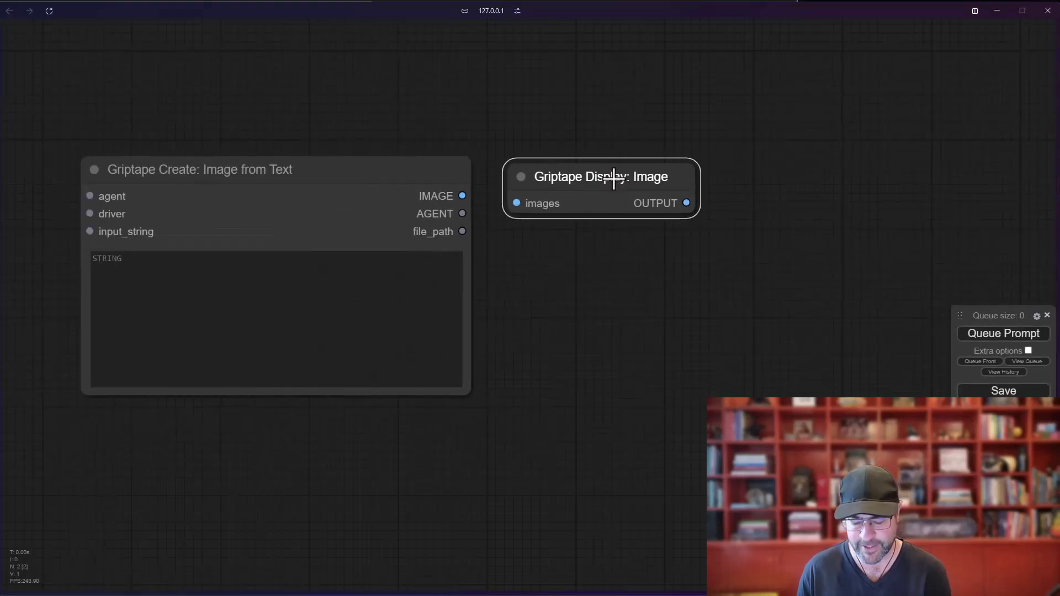
key(Delete)
Add a Display: Image node via a 'disp' search and link IMAGE to its images input
double_click(539, 192)
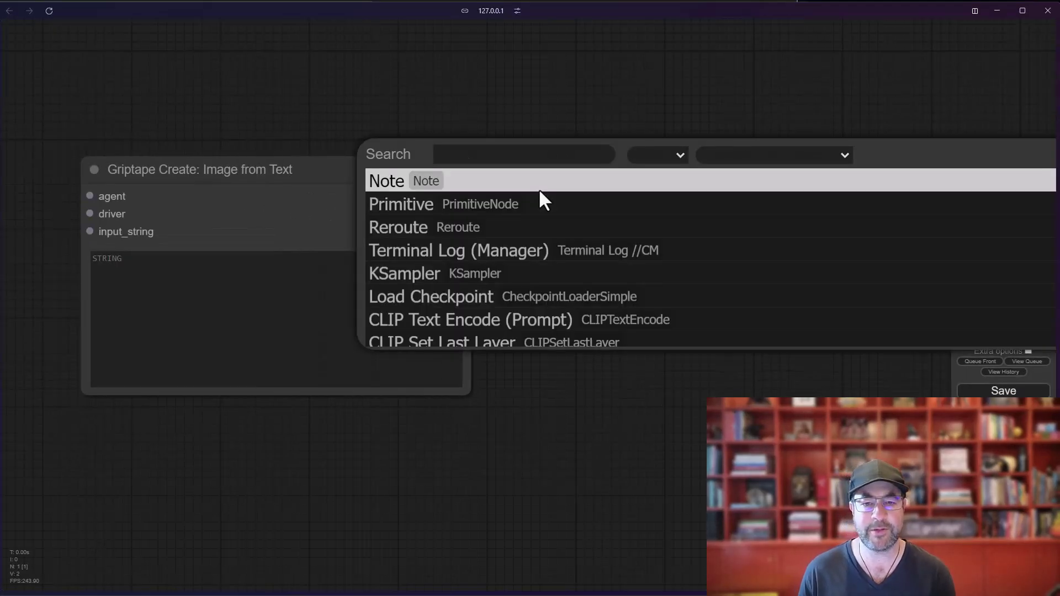
text(display)
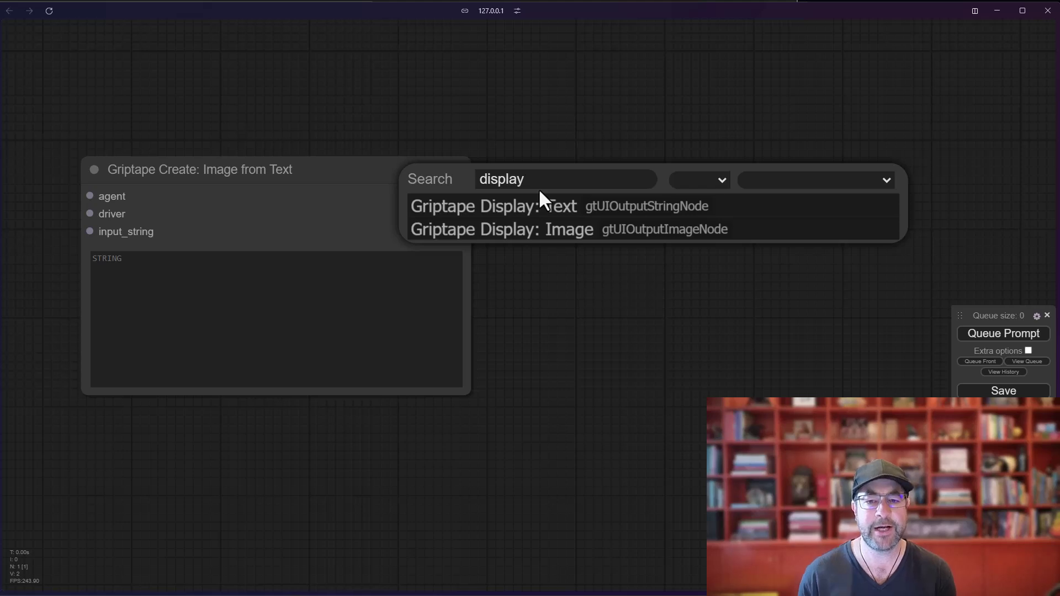
click(531, 230)
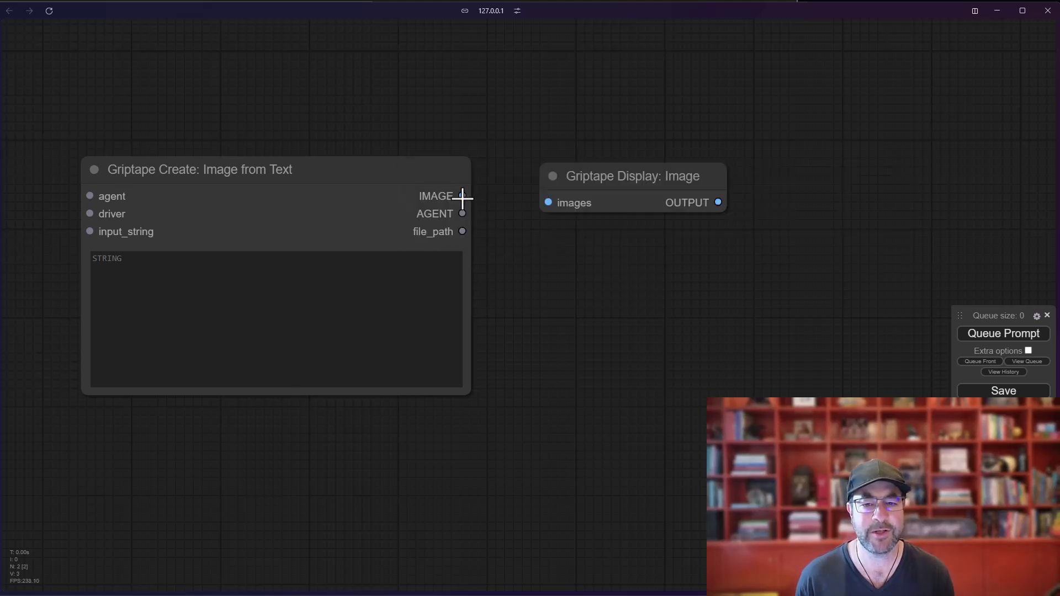
drag(462, 195, 548, 202)
click(243, 340)
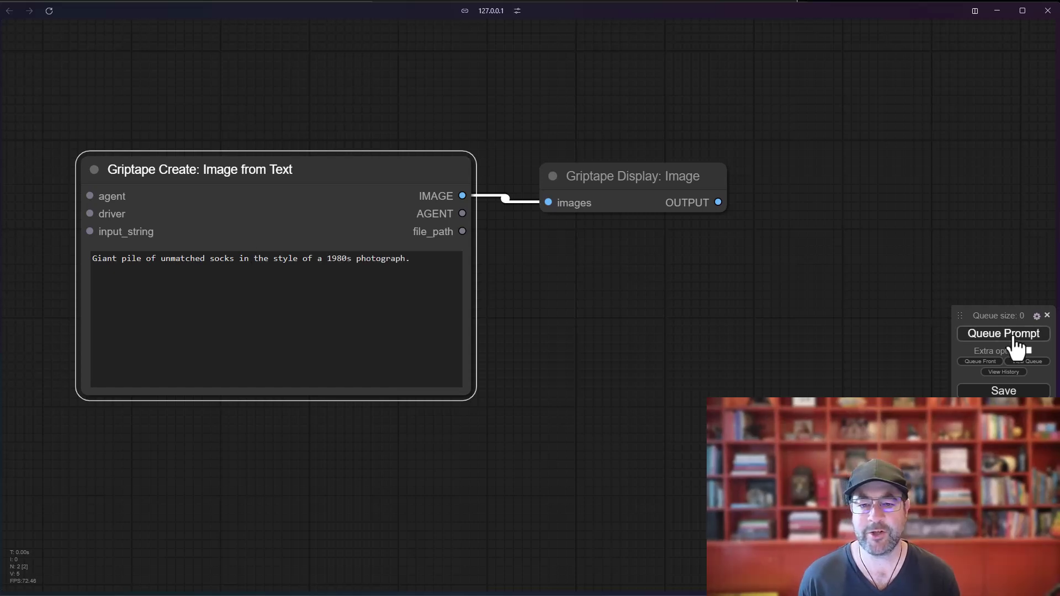
Queue the prompt to generate the socks image, then enlarge and reposition the Display node
click(1003, 333)
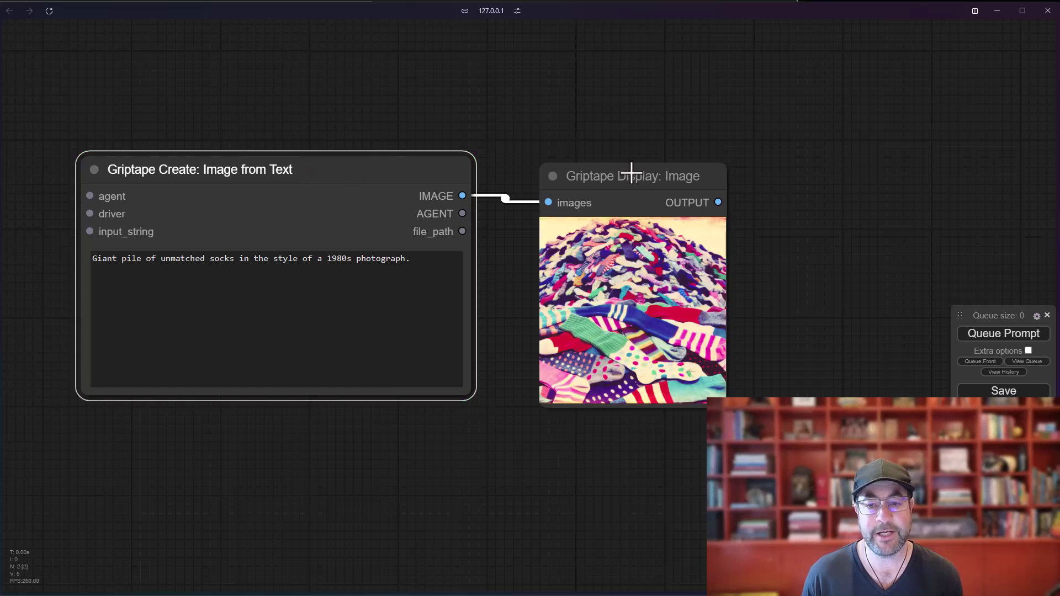
drag(630, 170, 617, 153)
drag(712, 389, 789, 434)
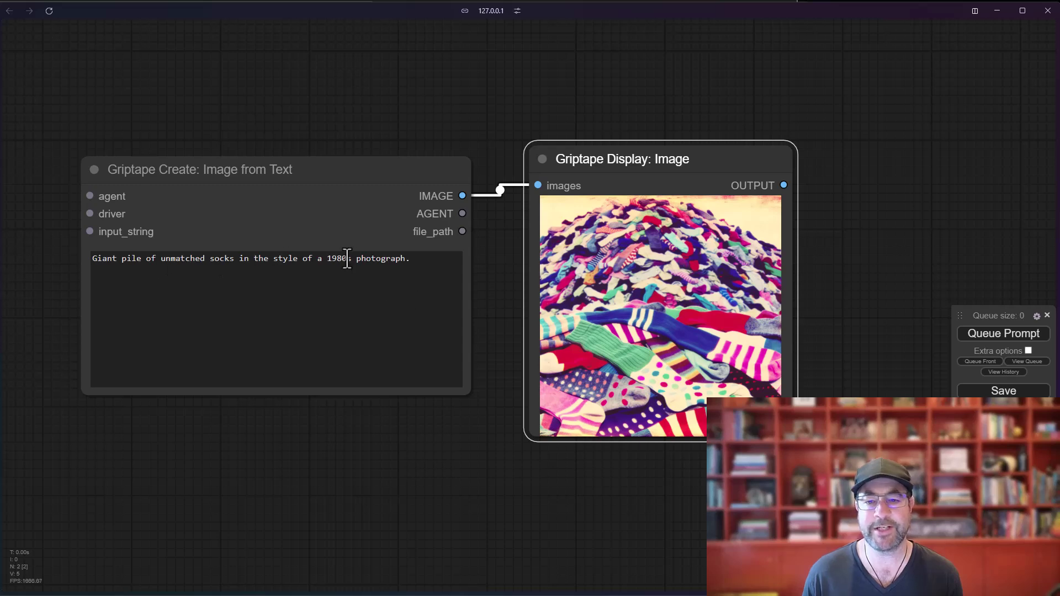
drag(627, 165, 638, 173)
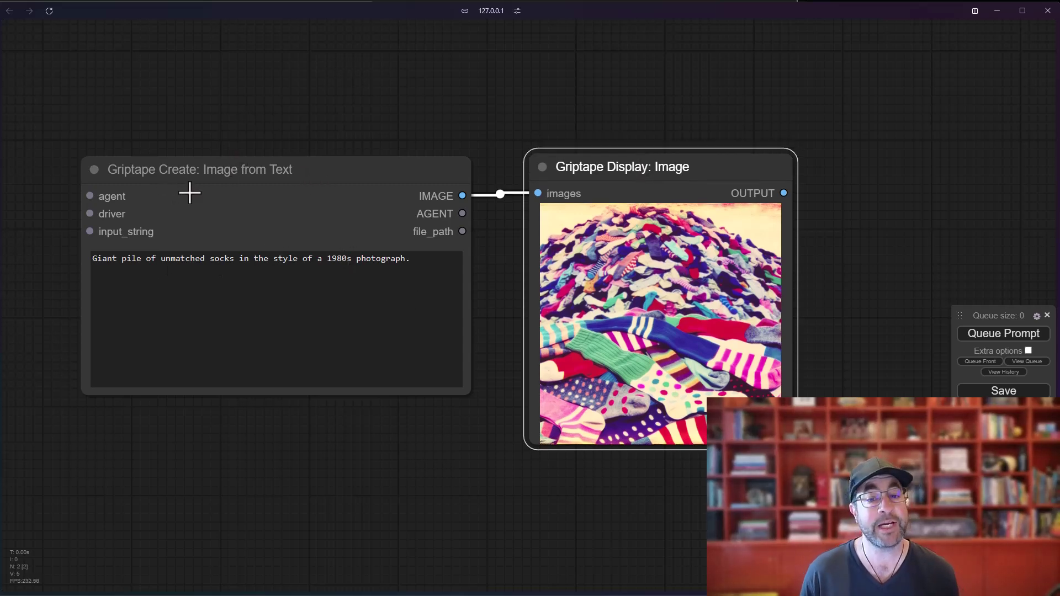
drag(196, 176, 206, 175)
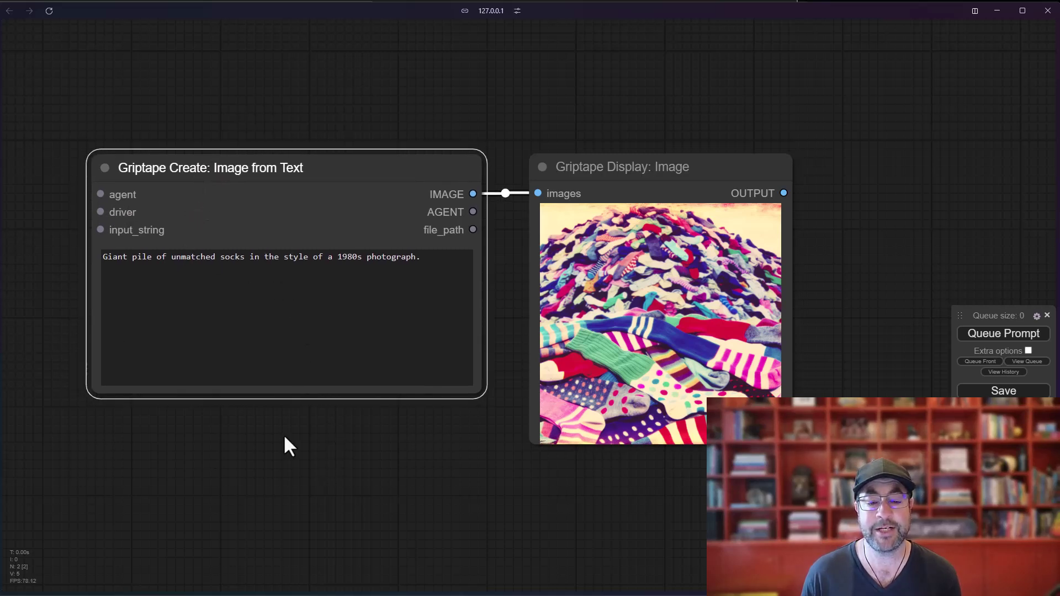
Browse the Griptape Image Drivers node list, then show the Griptape links submenu
right_click(254, 429)
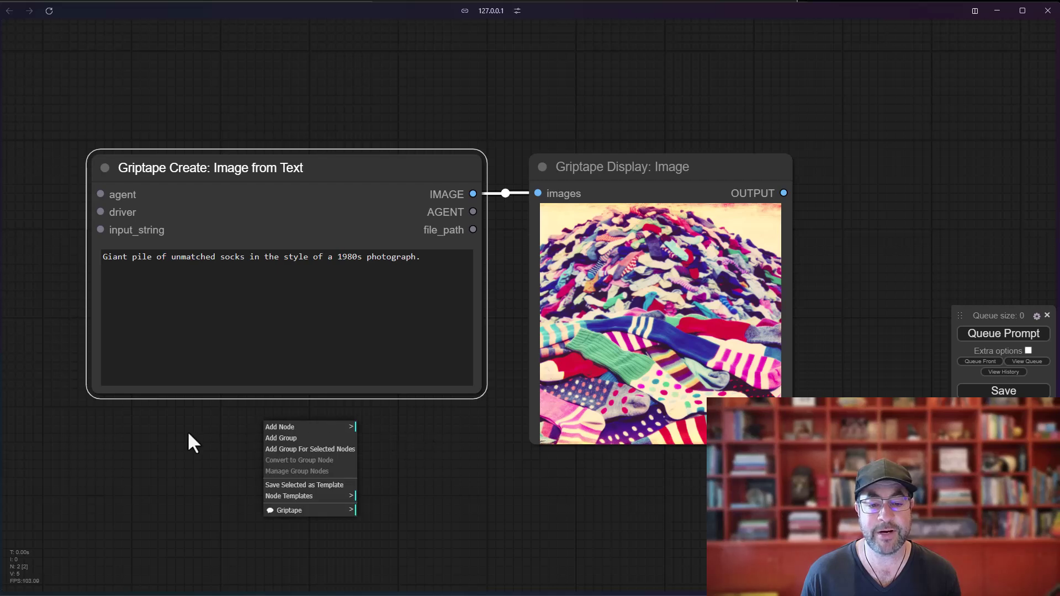
drag(190, 429, 476, 433)
right_click(191, 305)
click(190, 302)
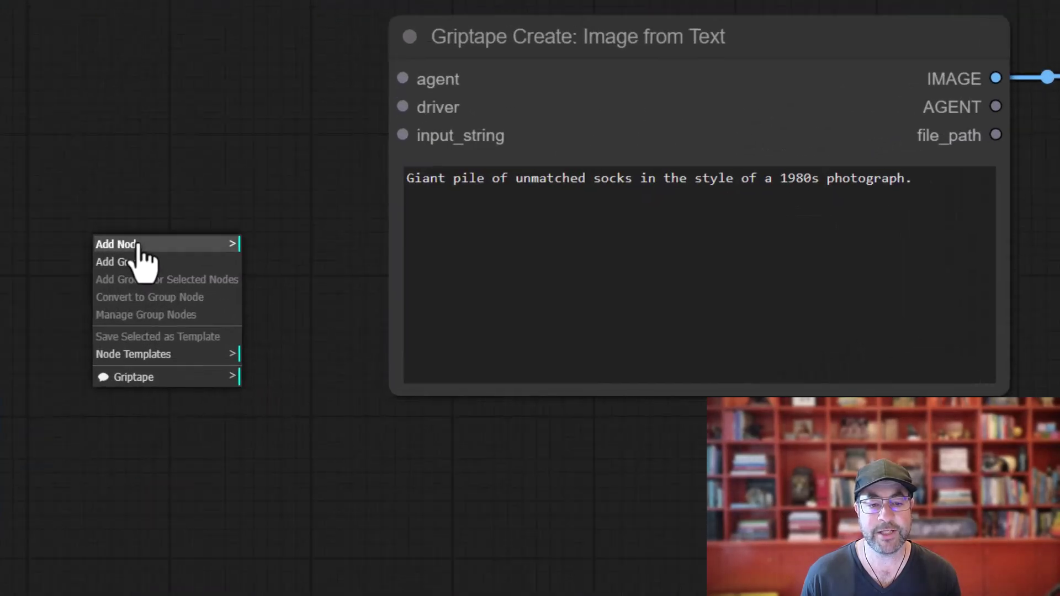
click(283, 418)
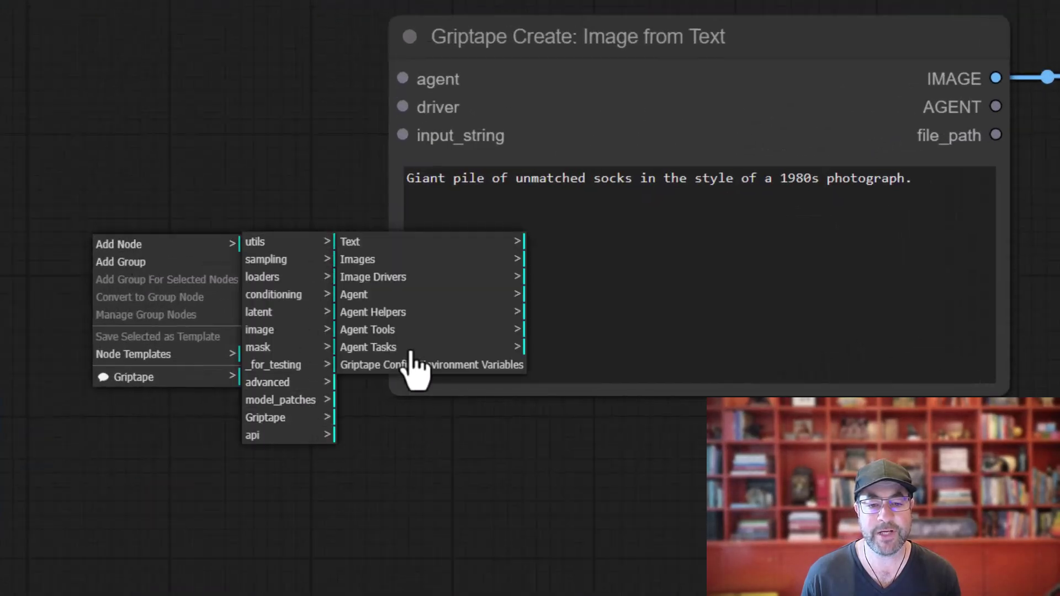
click(390, 281)
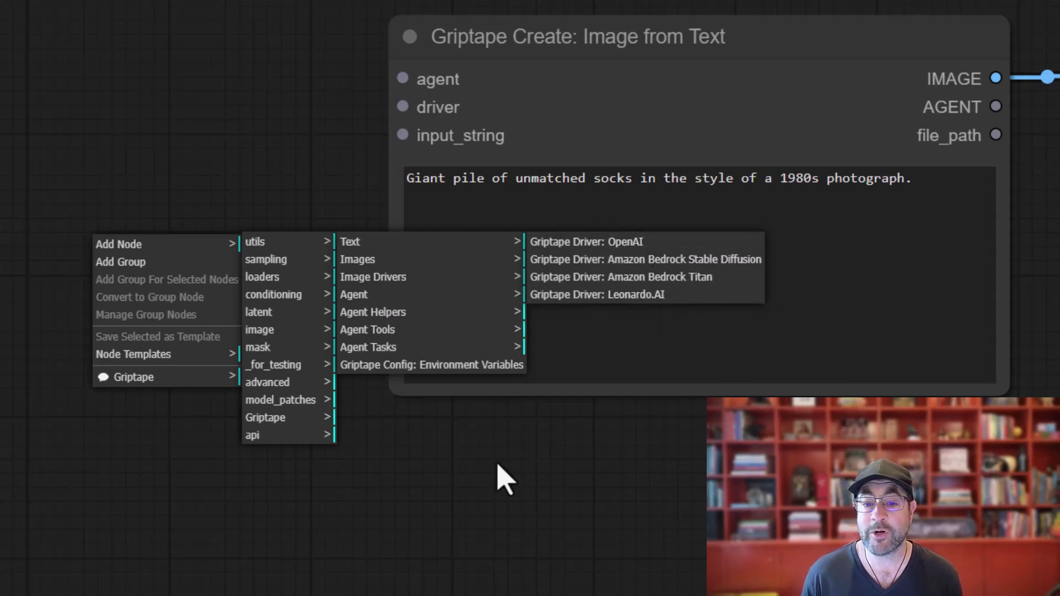
right_click(307, 421)
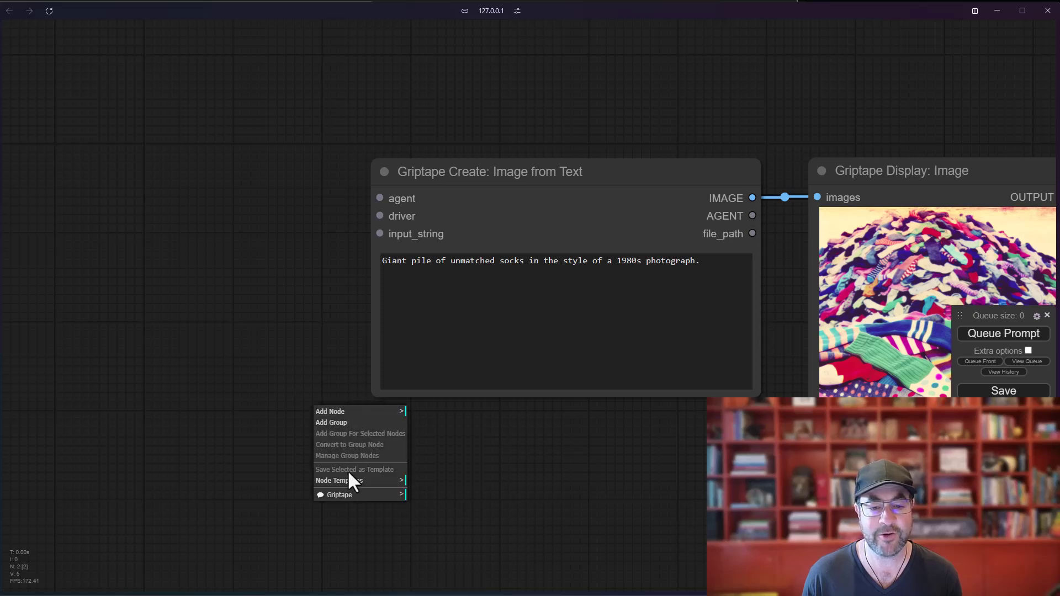
click(345, 495)
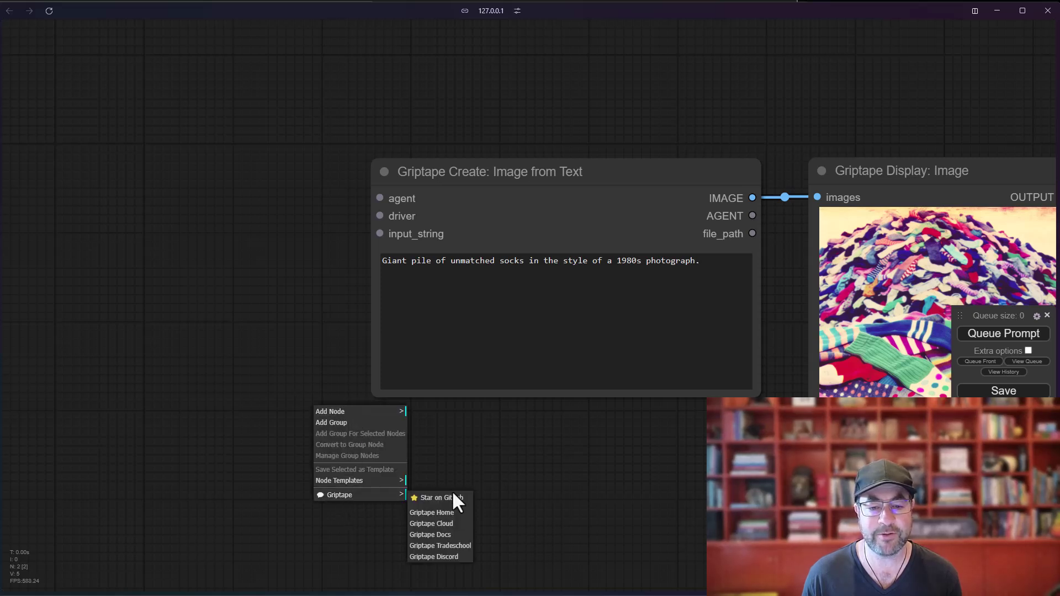
Open Griptape Docs and read through the Image Generation Drivers page examples
click(448, 534)
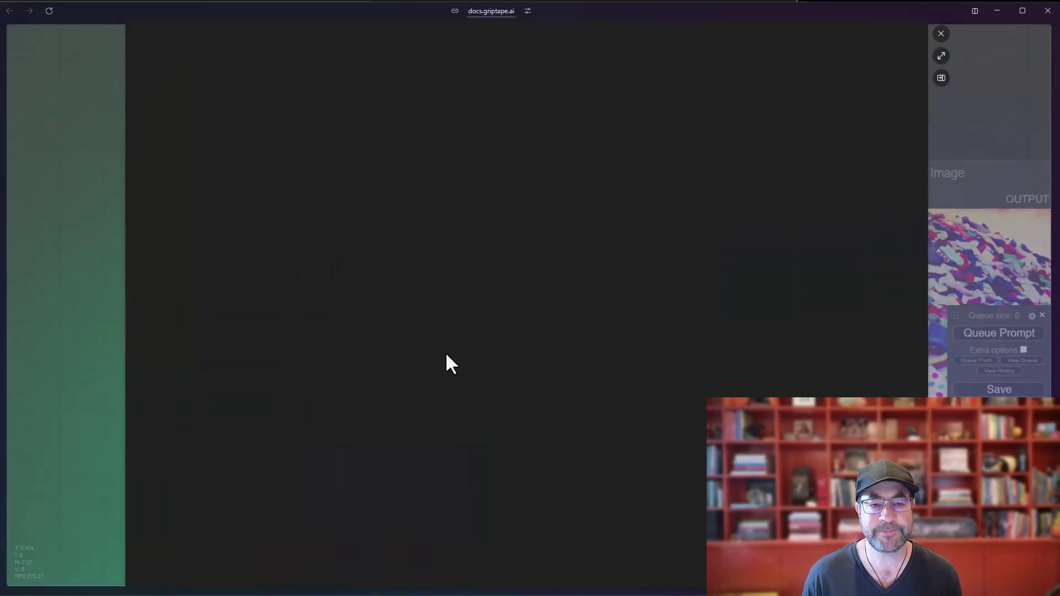
click(282, 88)
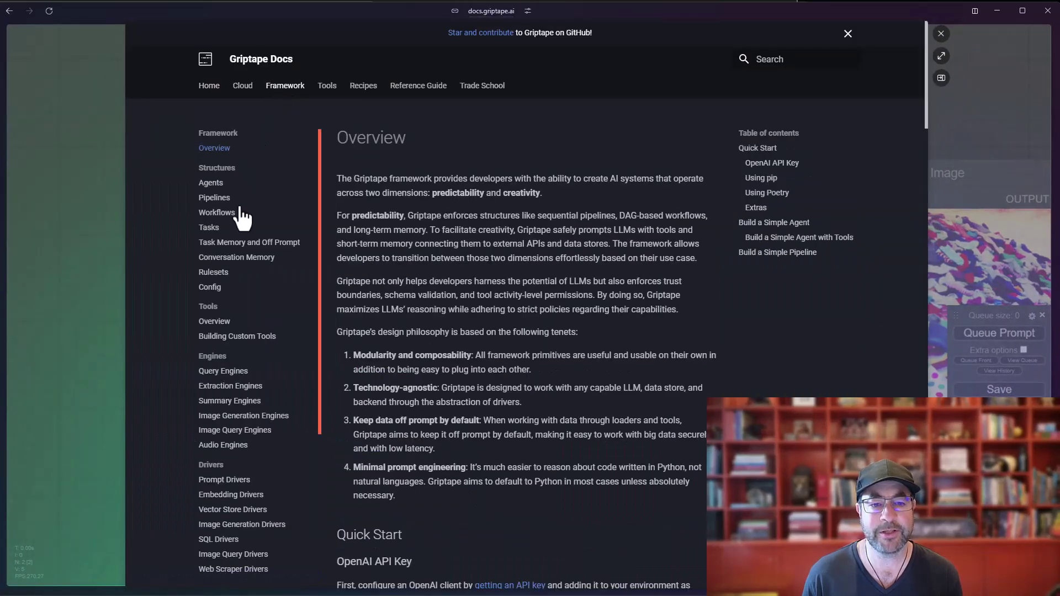
scroll(284, 369, down, 1)
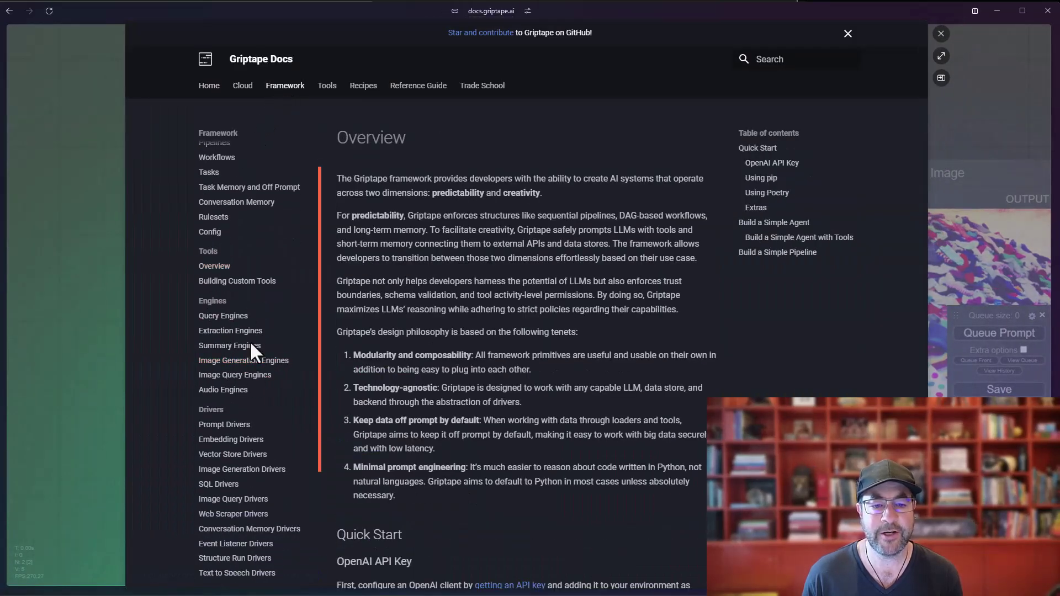
scroll(253, 353, down, 2)
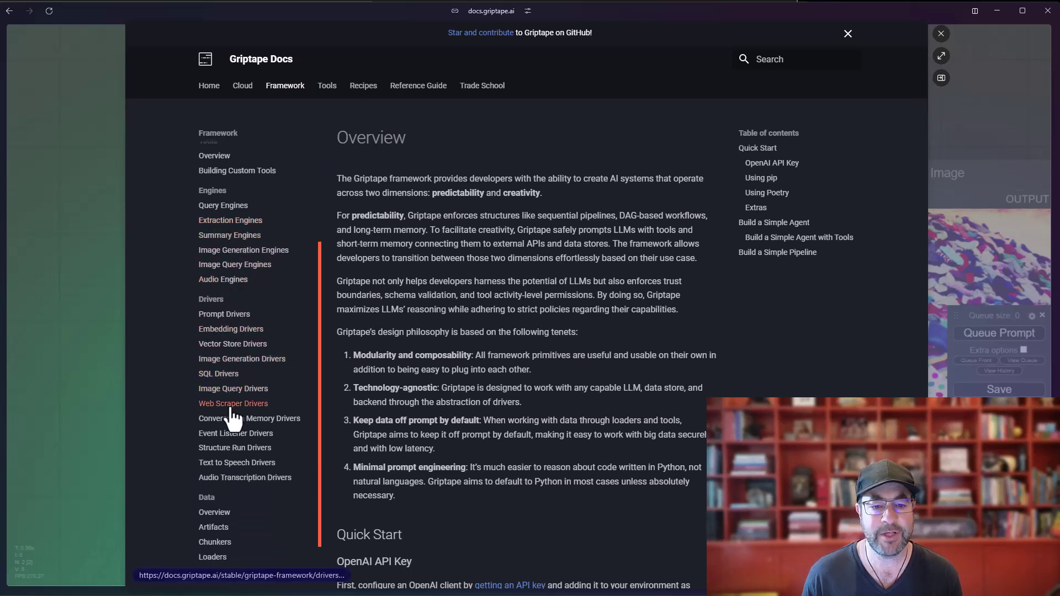
click(239, 360)
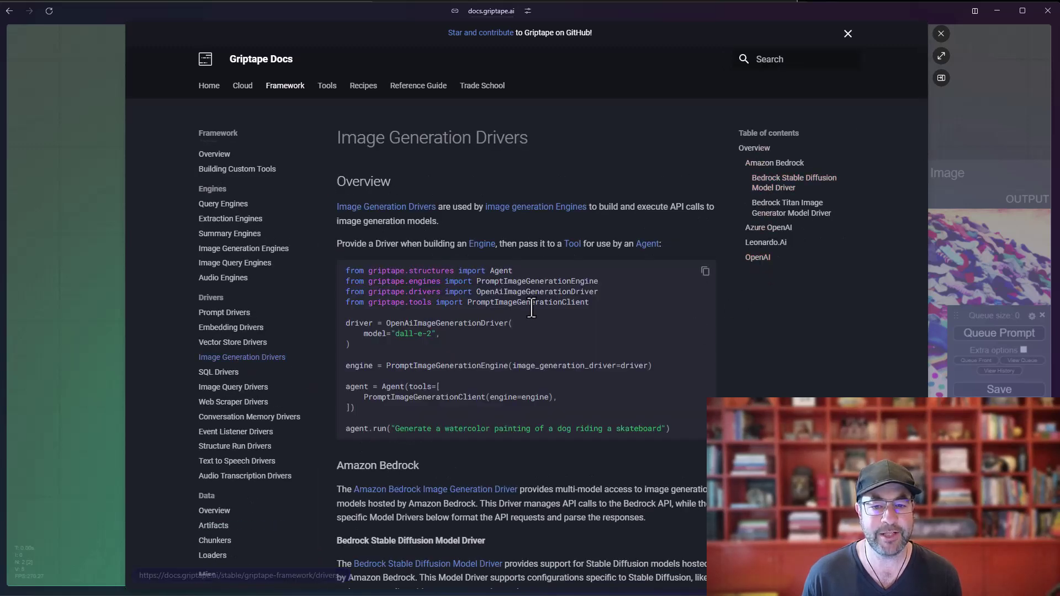
scroll(529, 302, down, 1)
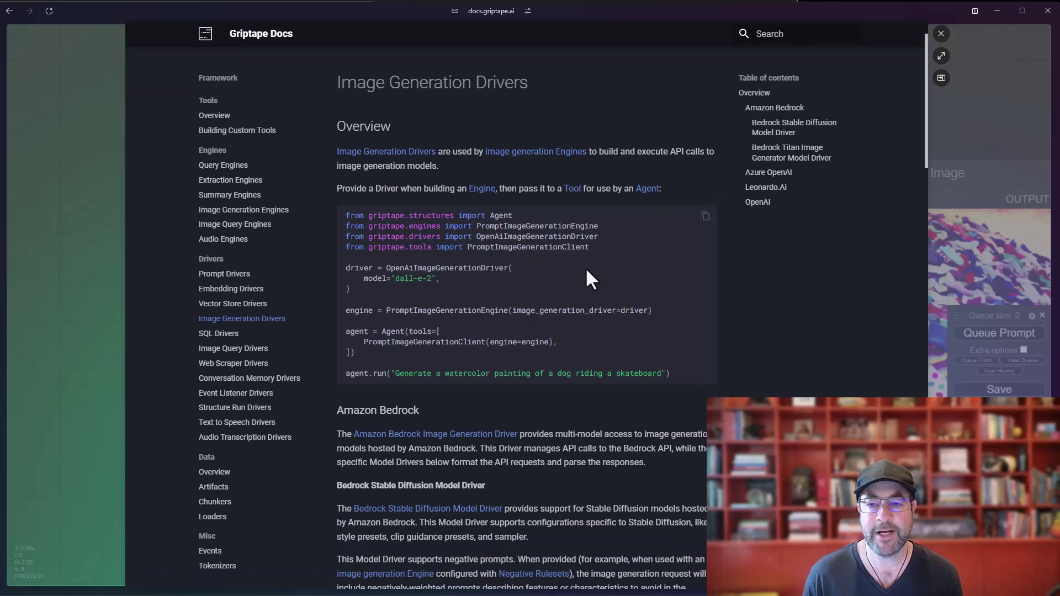
scroll(584, 269, down, 12)
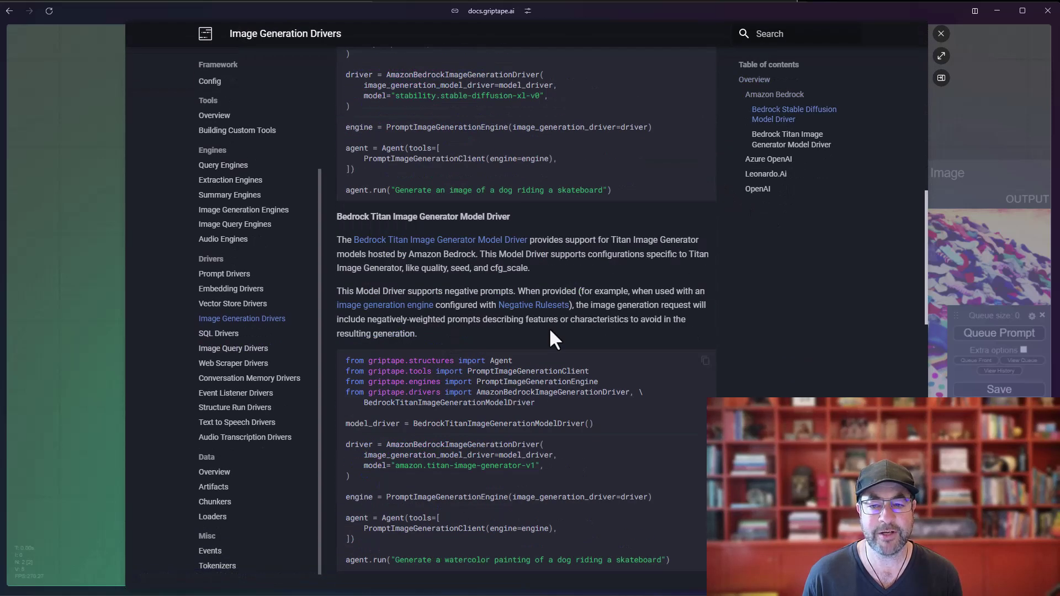
Return to the canvas and add an OpenAI image driver node via a 'driver' search
click(940, 33)
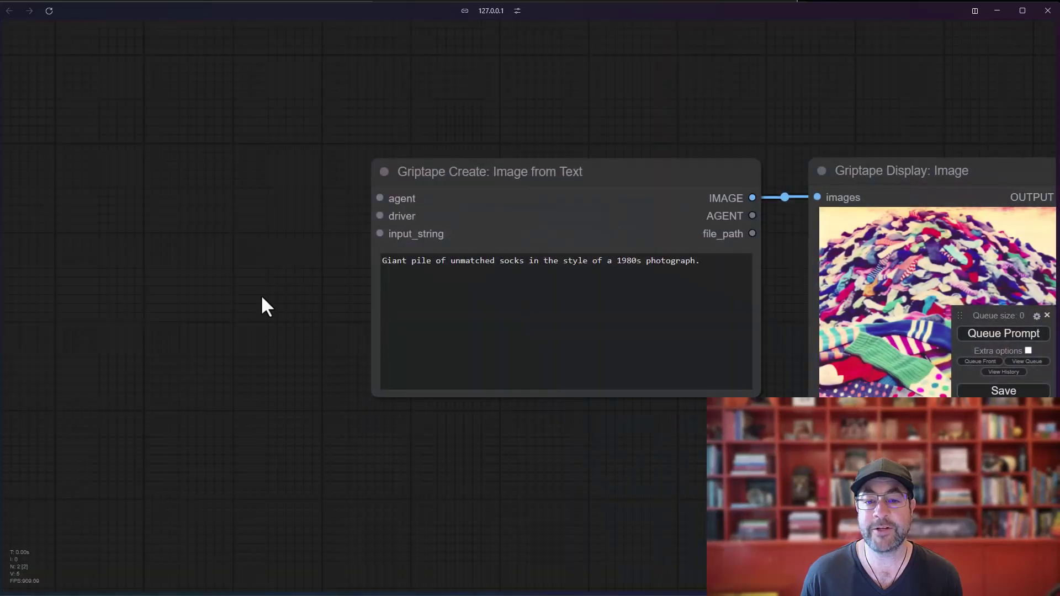
double_click(140, 231)
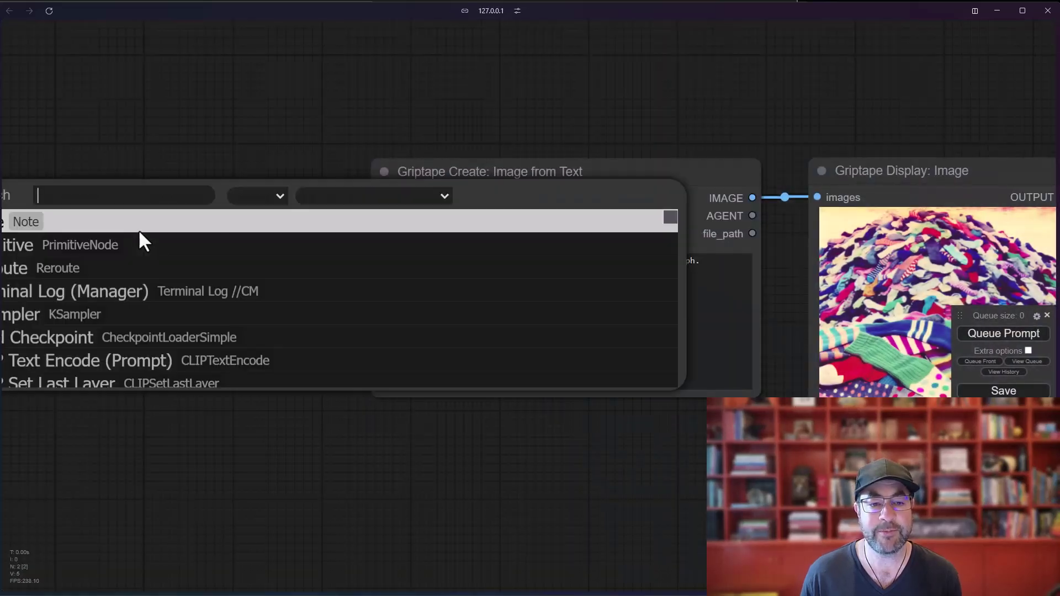
text(driver)
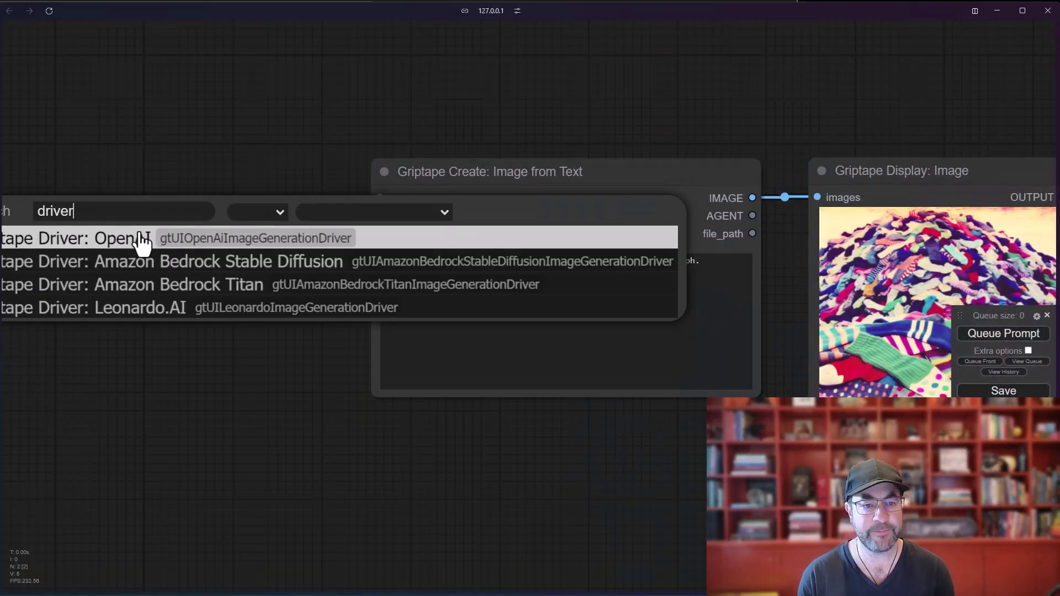
click(199, 246)
drag(252, 217, 158, 122)
Add Bedrock Stable Diffusion, Bedrock Titan and Leonardo.AI driver nodes on the left
double_click(178, 291)
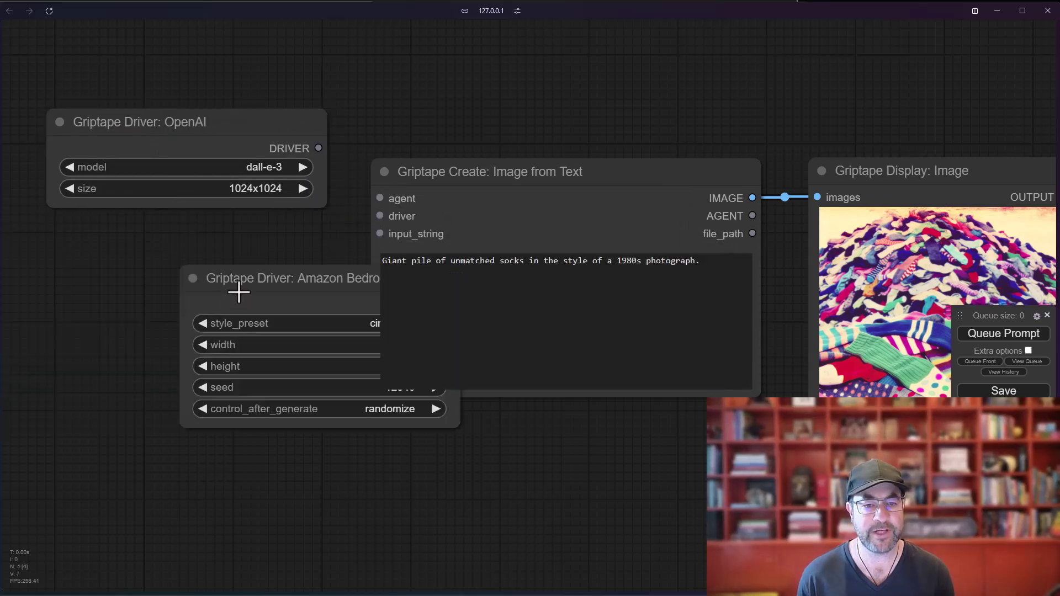
drag(237, 291, 119, 265)
scroll(254, 339, down, 2)
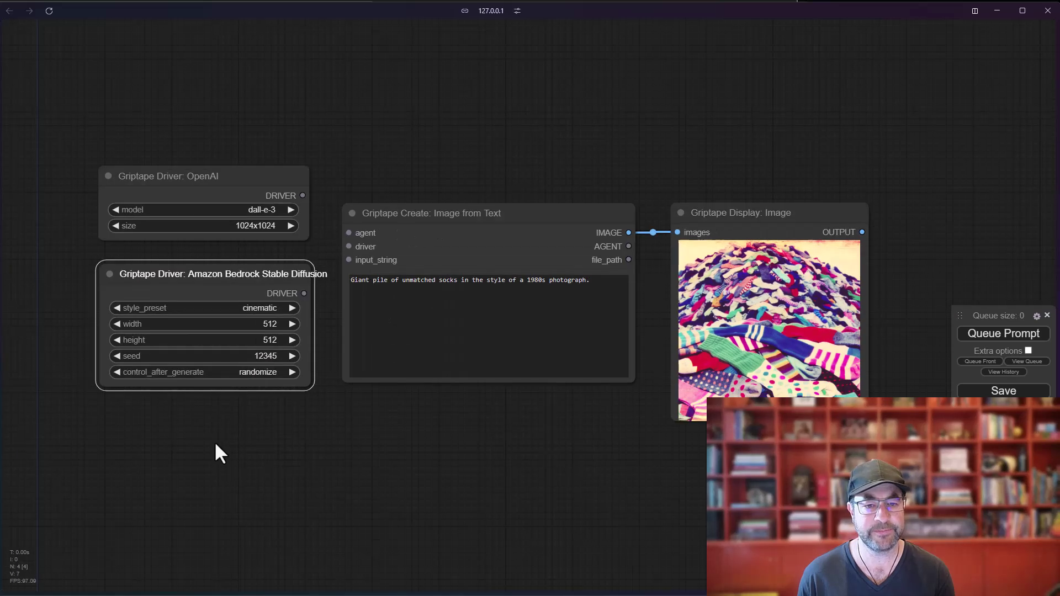
double_click(220, 458)
click(172, 493)
drag(236, 449, 153, 417)
double_click(240, 551)
click(209, 588)
drag(250, 516, 173, 503)
Stack the four driver nodes in a column and show the Griptape links submenu
drag(204, 176, 205, 81)
drag(215, 286, 214, 188)
drag(211, 425, 212, 336)
drag(210, 510, 205, 448)
scroll(375, 468, up, 2)
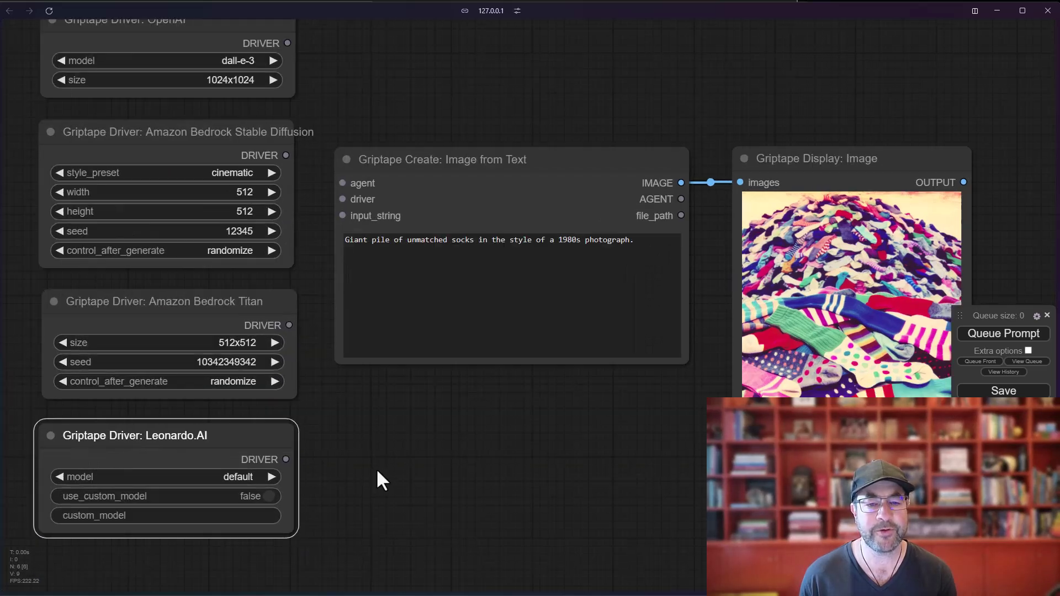
scroll(377, 471, down, 2)
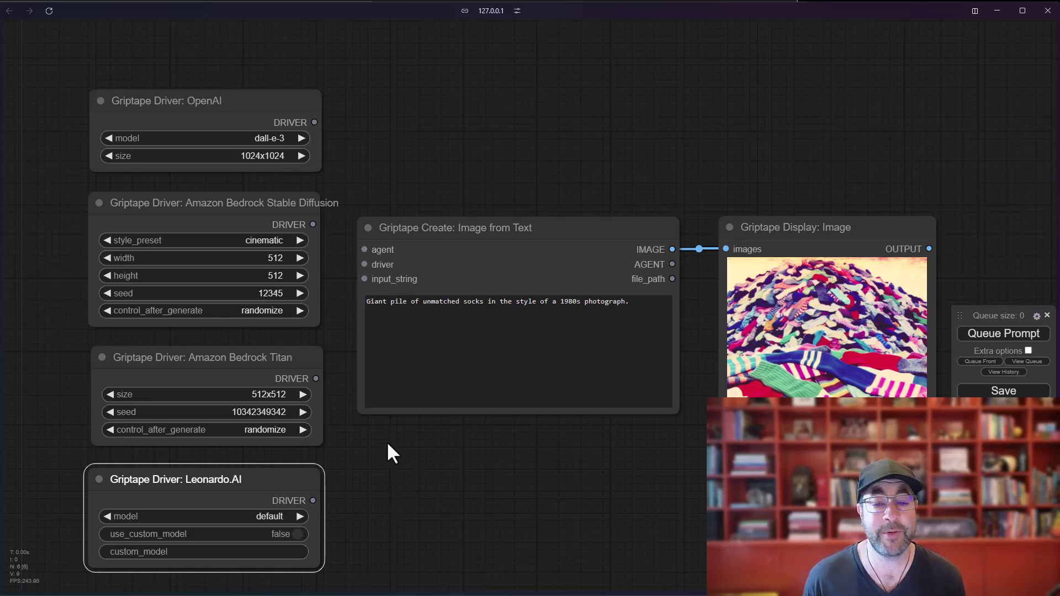
right_click(406, 93)
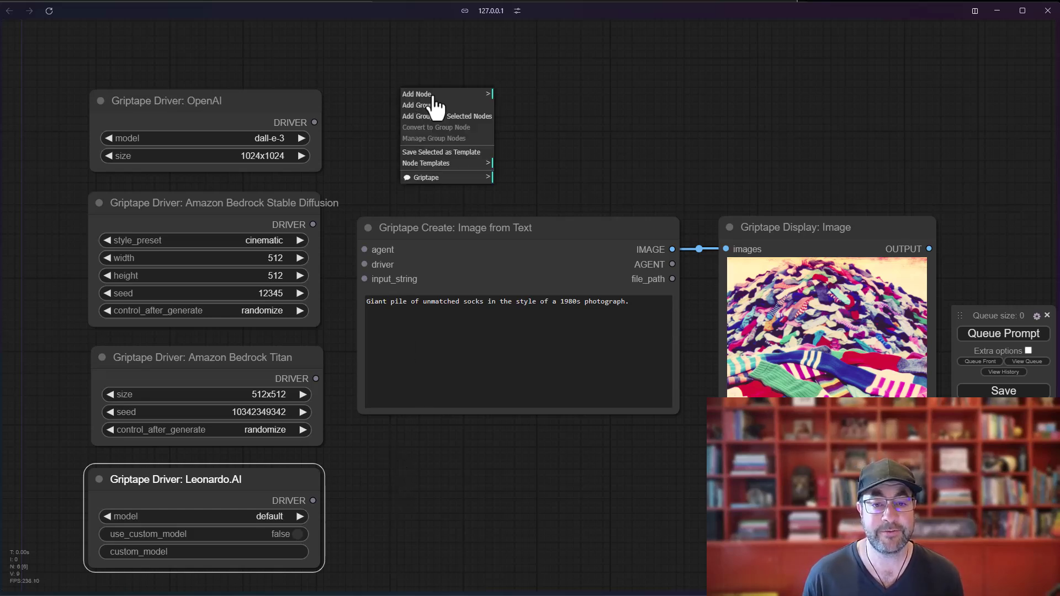
click(422, 177)
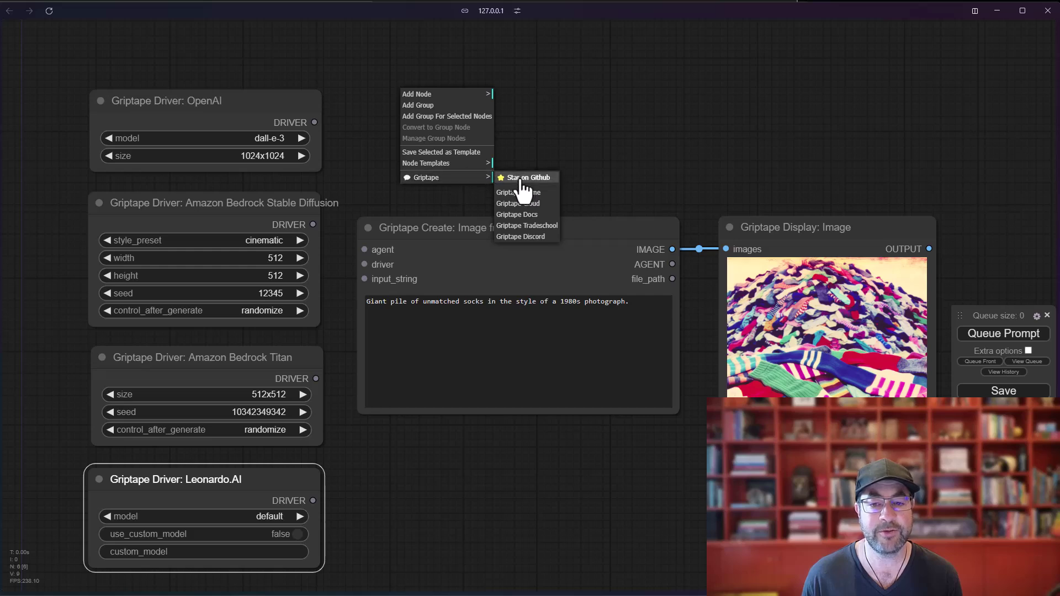
Open the Griptape-ComfyUI GitHub README and scroll to the API key setup section
click(522, 179)
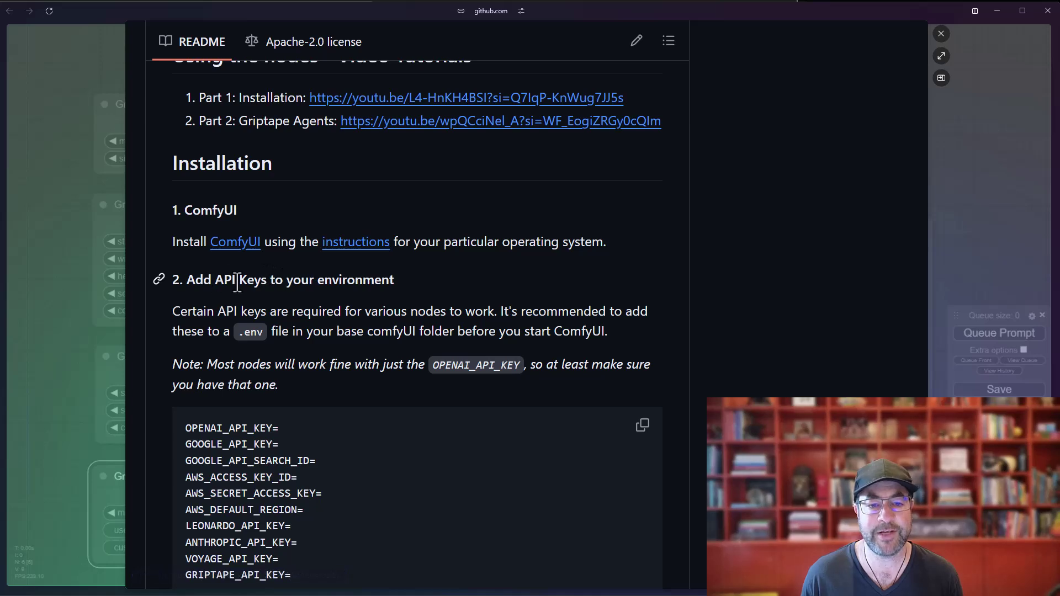
scroll(351, 290, down, 3)
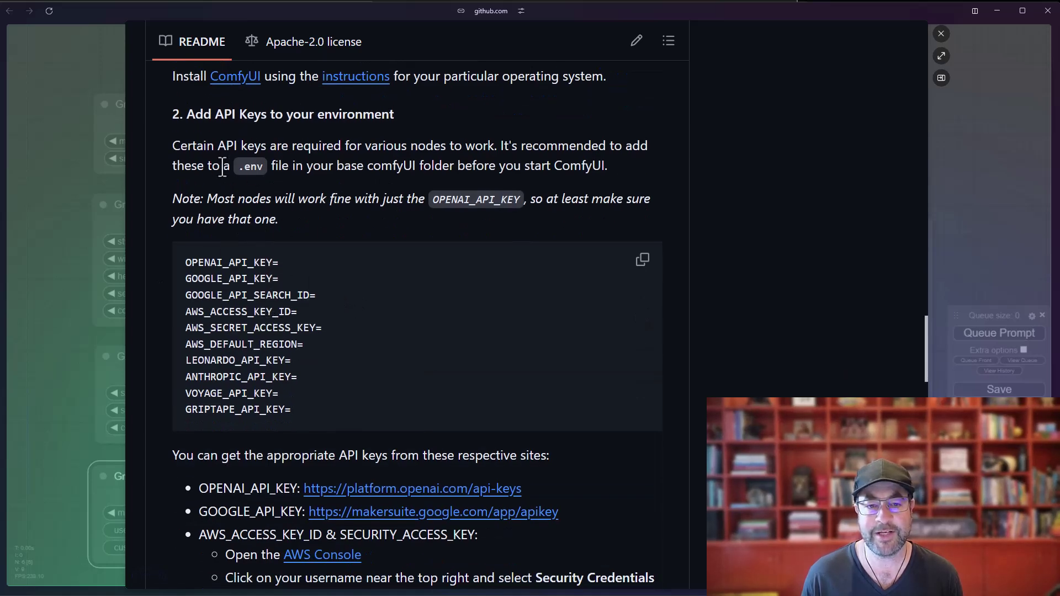
scroll(294, 273, down, 6)
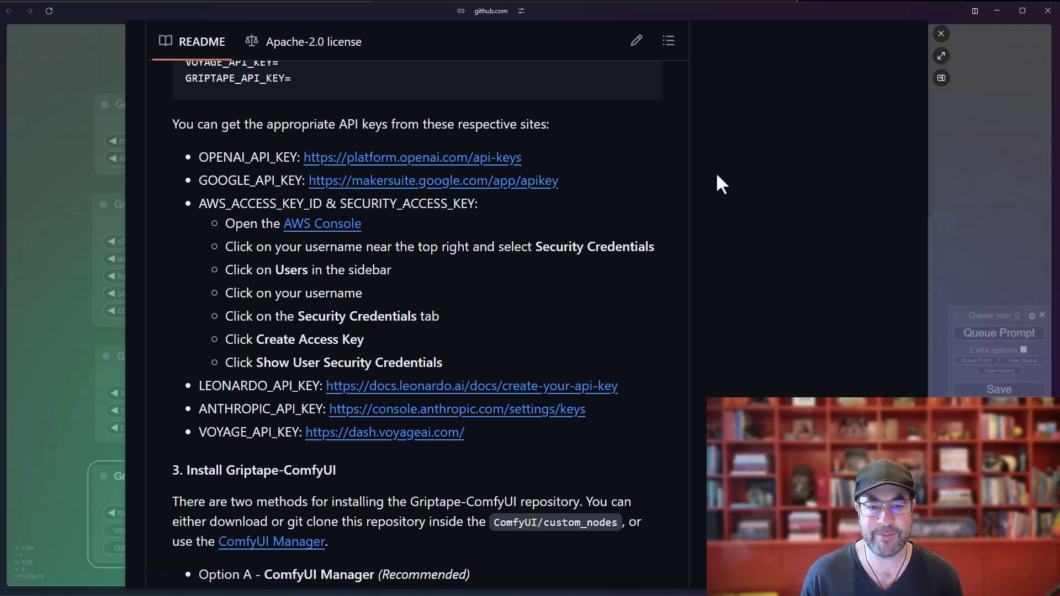
scroll(572, 166, up, 2)
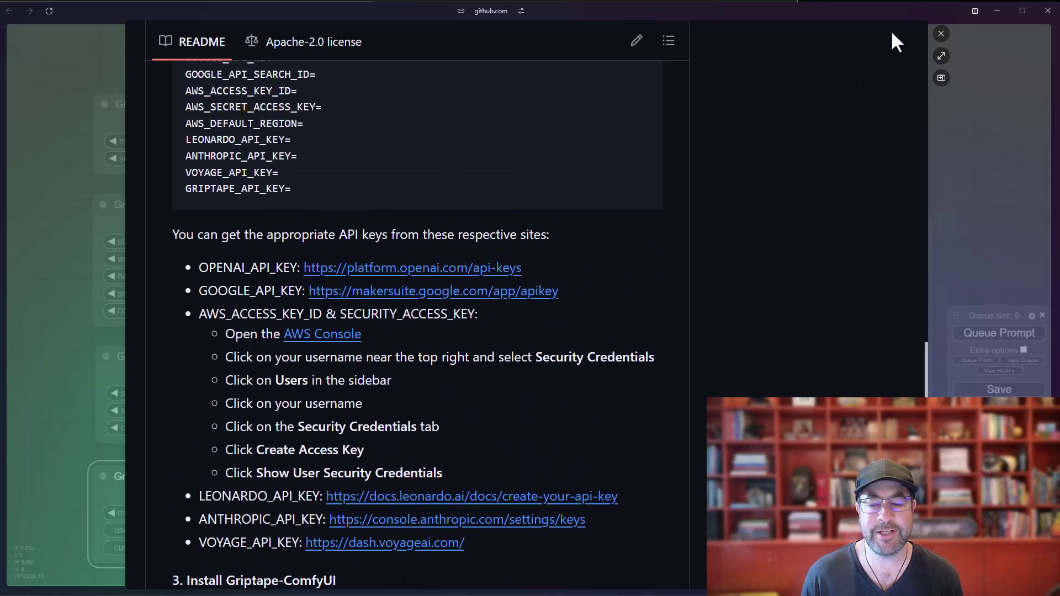
Back on the canvas, connect the OpenAI driver to the Image from Text node's driver input
key(Escape)
scroll(218, 89, up, 3)
drag(616, 256, 626, 87)
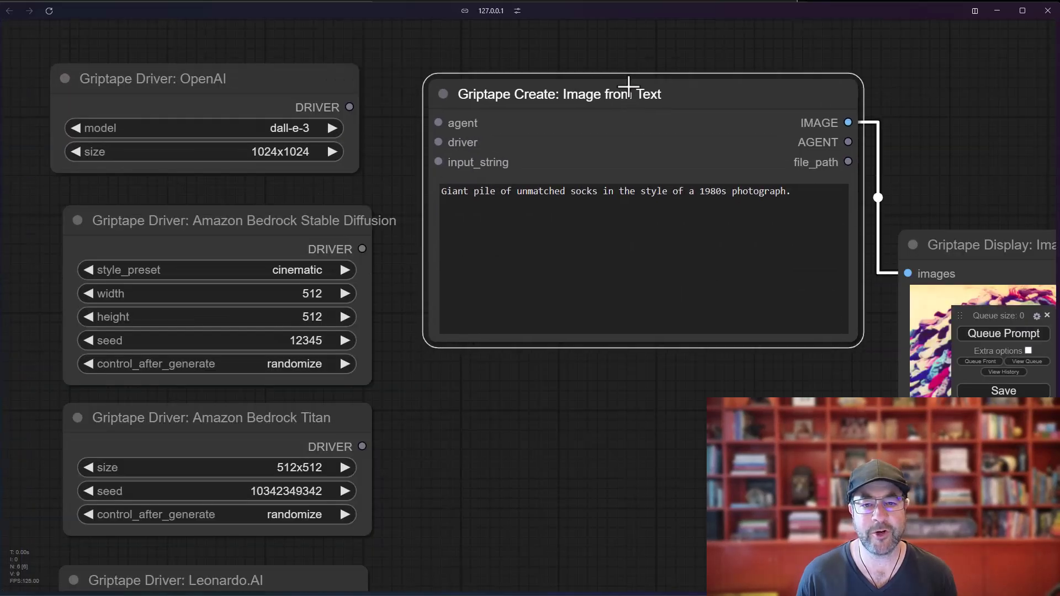
scroll(495, 476, down, 3)
drag(557, 498, 489, 520)
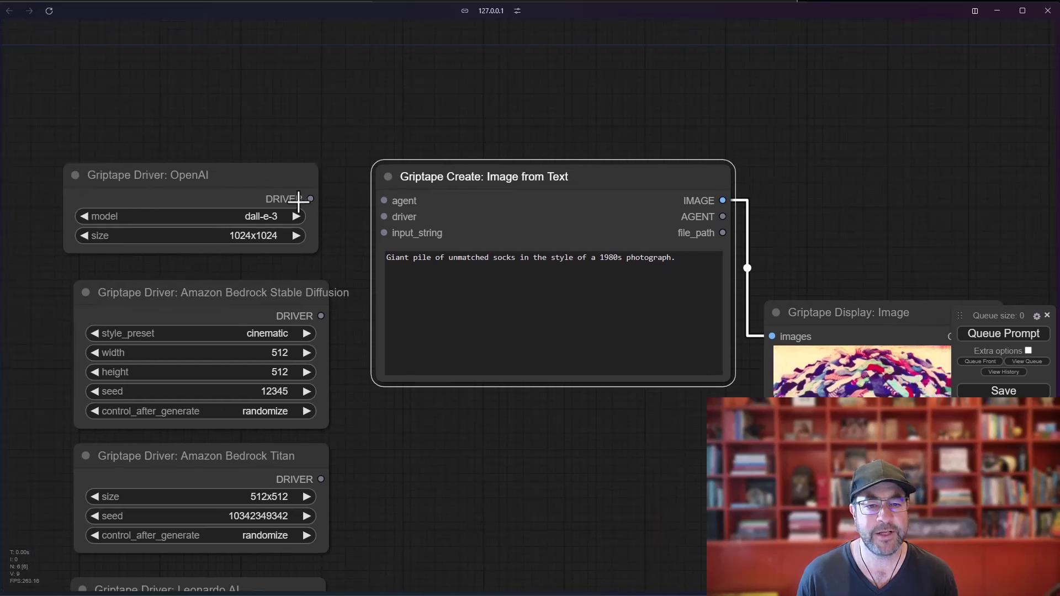
mouse_move(307, 198)
mouse_down()
mouse_move(350, 219)
mouse_move(389, 218)
mouse_up()
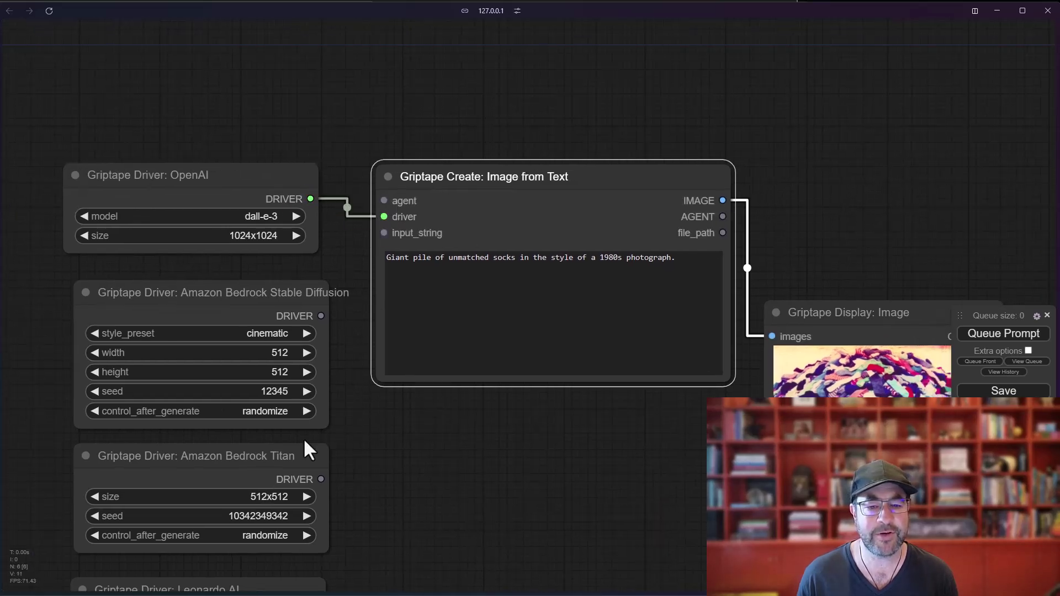
Keep the dall-e-3 model and set the OpenAI image size to 1792x1024
click(281, 215)
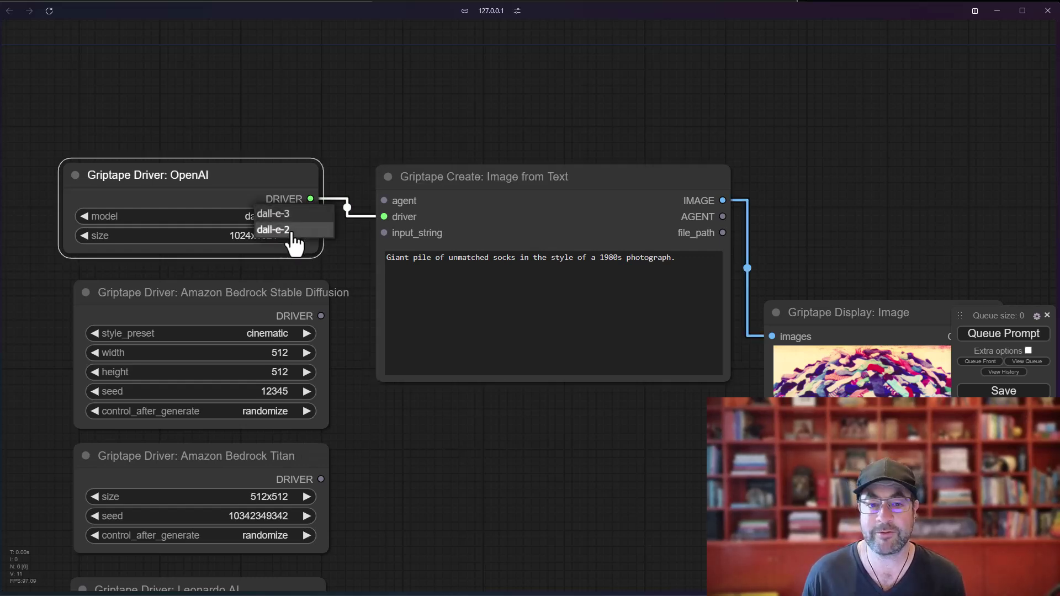
click(298, 142)
scroll(280, 243, up, 2)
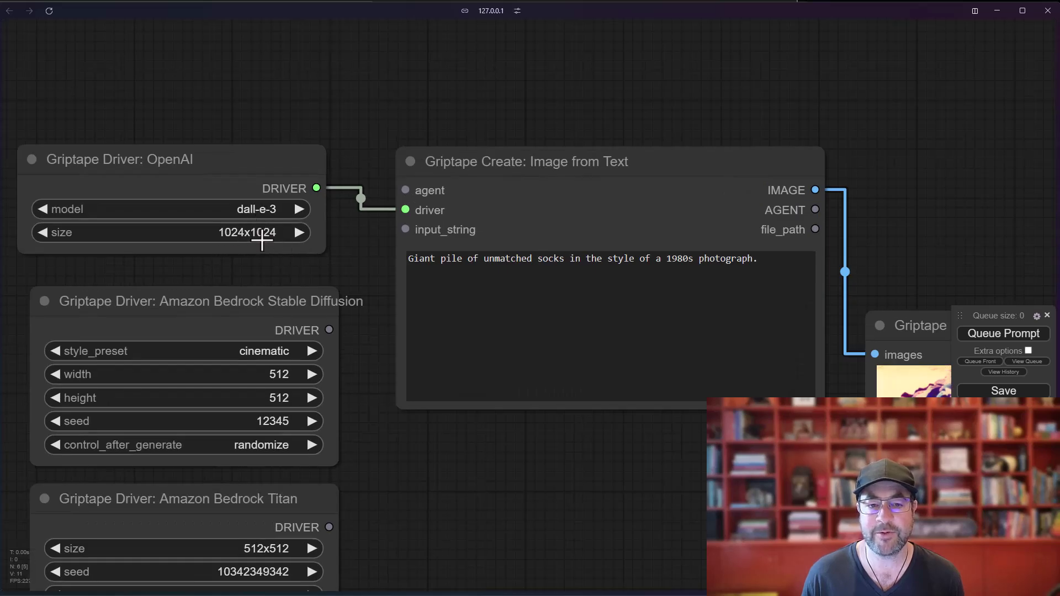
scroll(705, 332, down, 1)
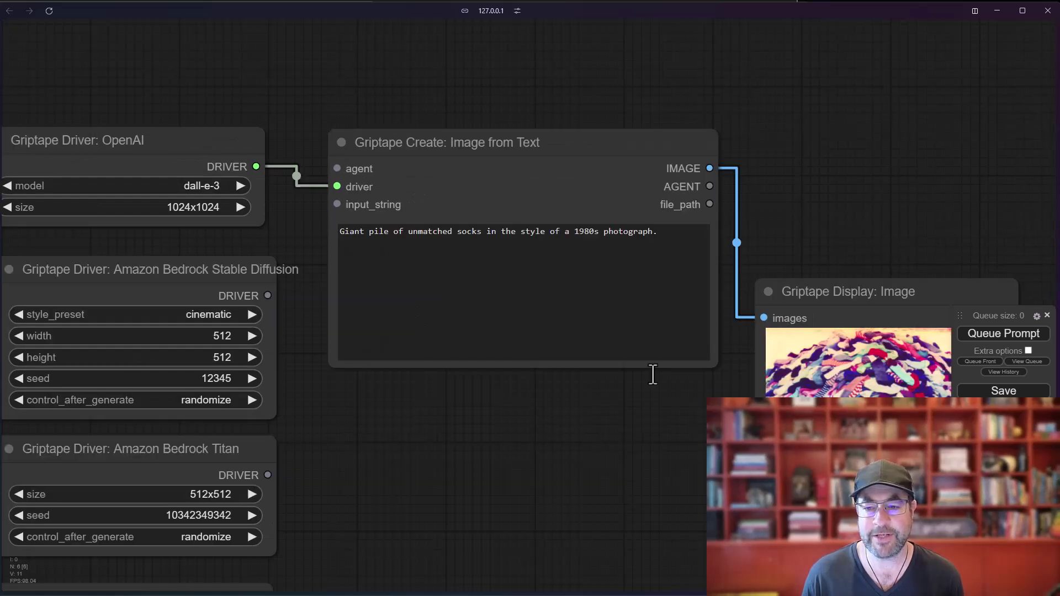
click(239, 207)
click(199, 207)
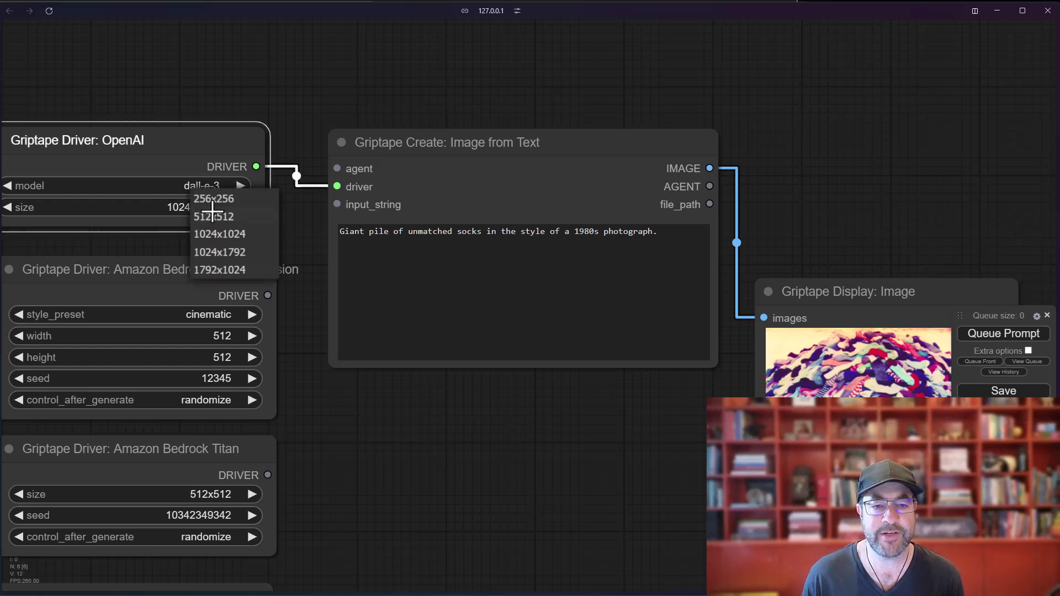
click(237, 270)
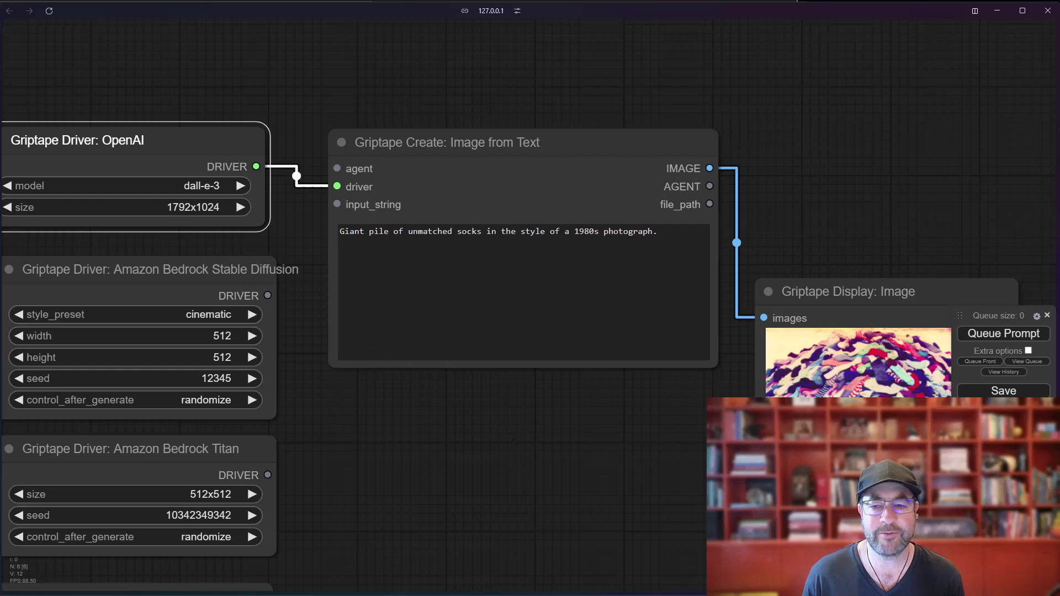
Generate the new image, enlarge the Display: Image node, and pan to the driver nodes
click(973, 334)
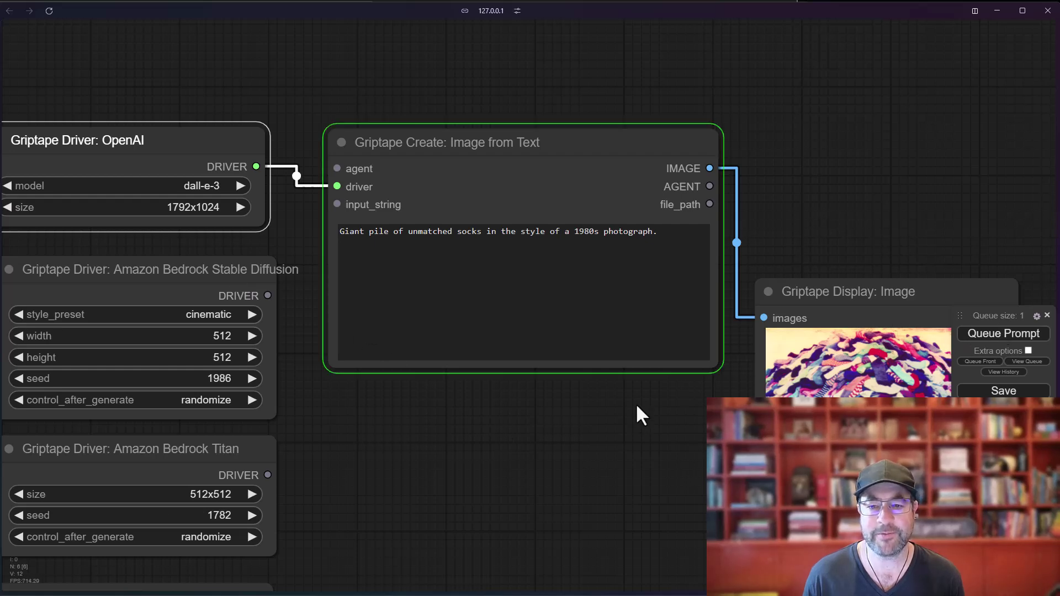
scroll(627, 409, up, 1)
drag(697, 265, 700, 149)
drag(915, 368, 993, 406)
scroll(700, 473, down, 2)
scroll(700, 473, up, 2)
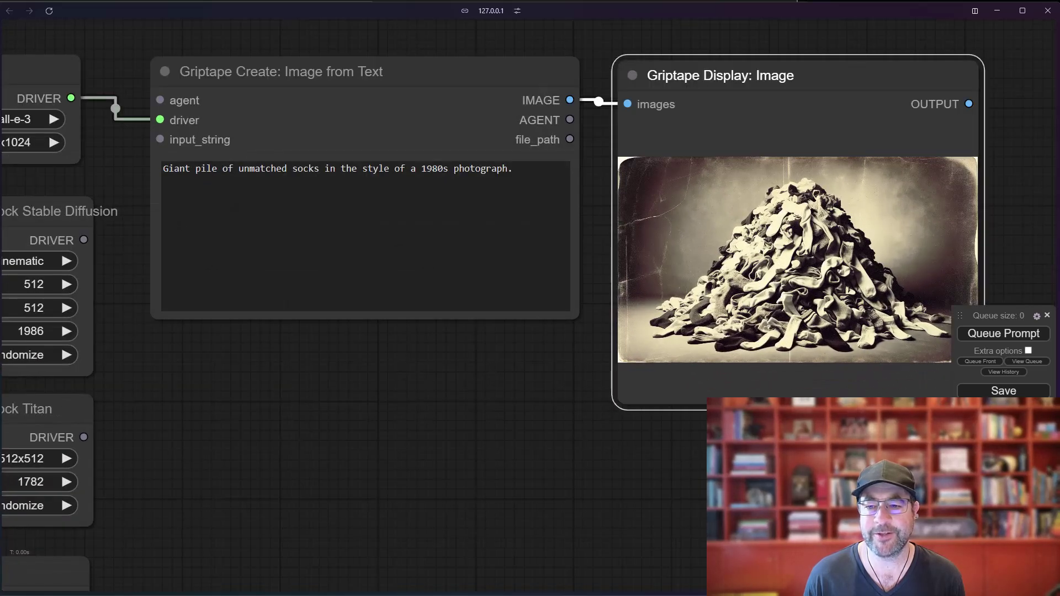
drag(480, 475, 539, 490)
drag(419, 471, 577, 461)
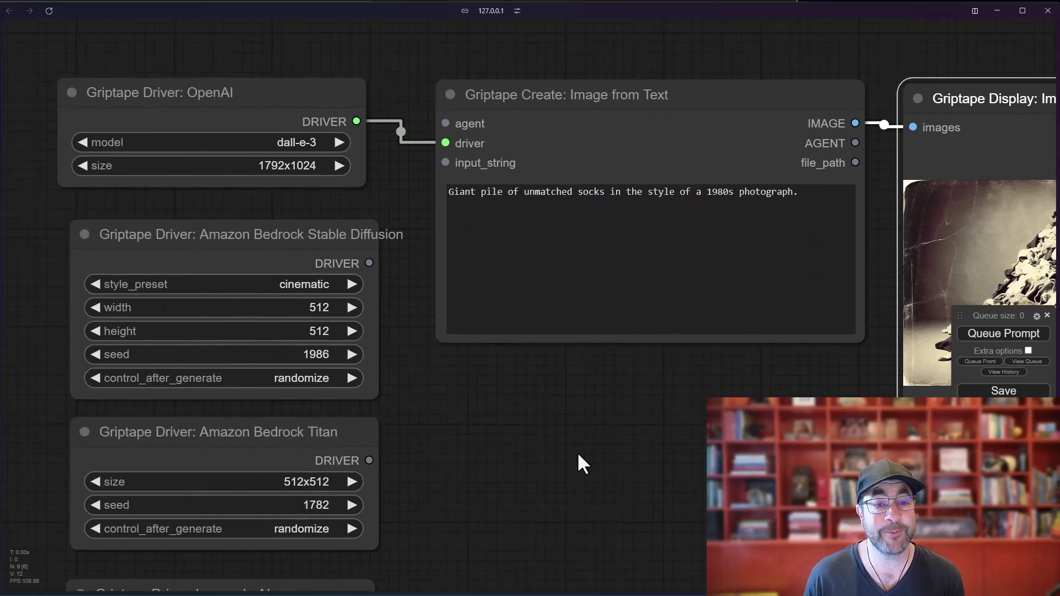
Widen the Bedrock Stable Diffusion driver and connect it in place of OpenAI
scroll(171, 198, down, 1)
mouse_move(159, 235)
mouse_down()
mouse_move(144, 236)
mouse_move(149, 246)
mouse_up()
drag(332, 392, 409, 393)
drag(298, 235, 254, 226)
drag(345, 254, 392, 172)
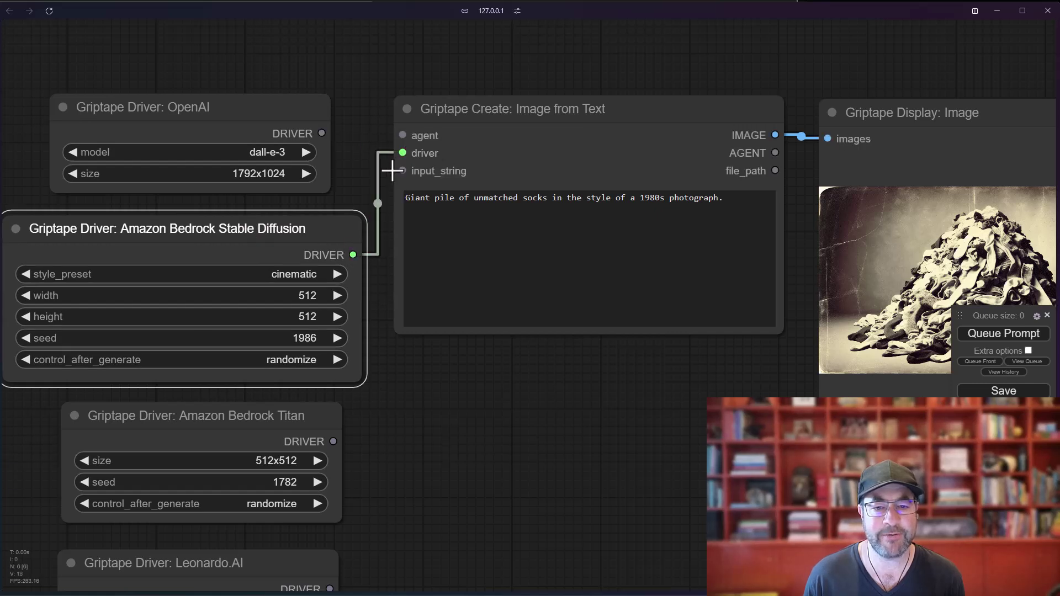
Set the style preset to neon-punk, remove the style phrase from the prompt, and run
click(303, 277)
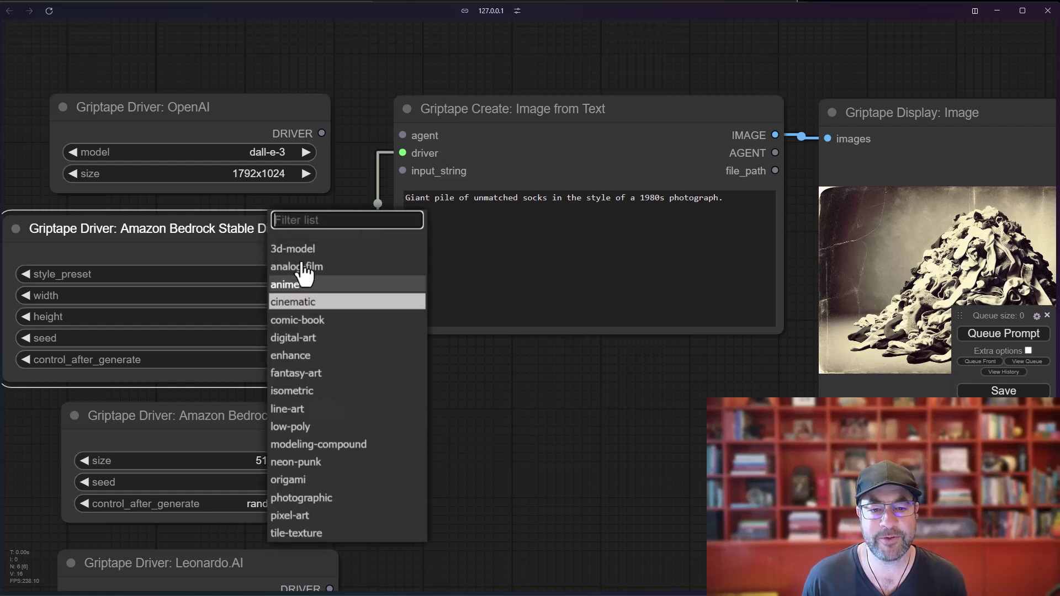
click(319, 464)
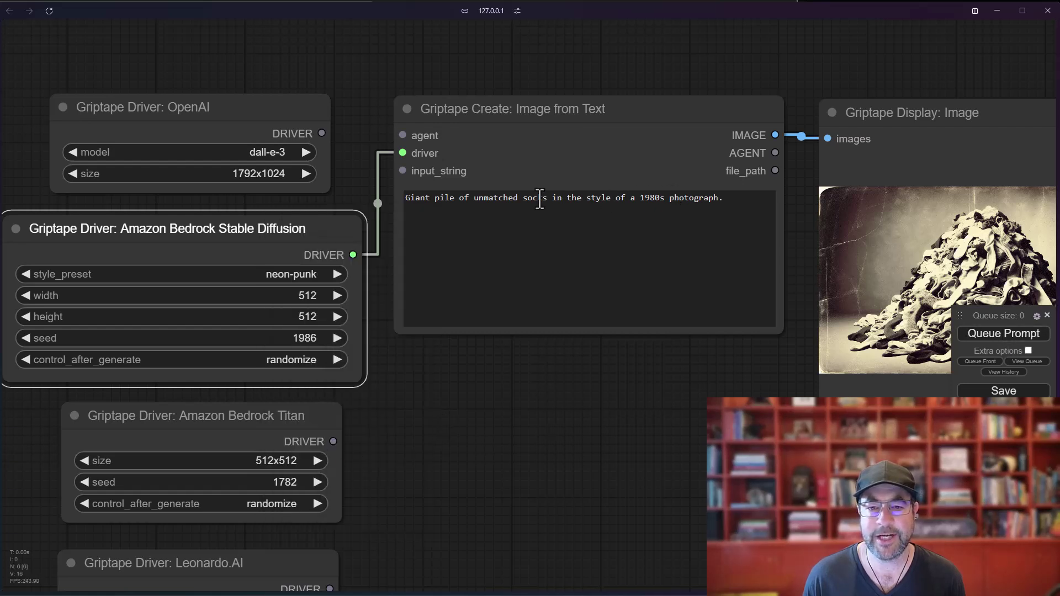
drag(547, 200, 710, 202)
key(BackSpace)
key(ctrl+Return)
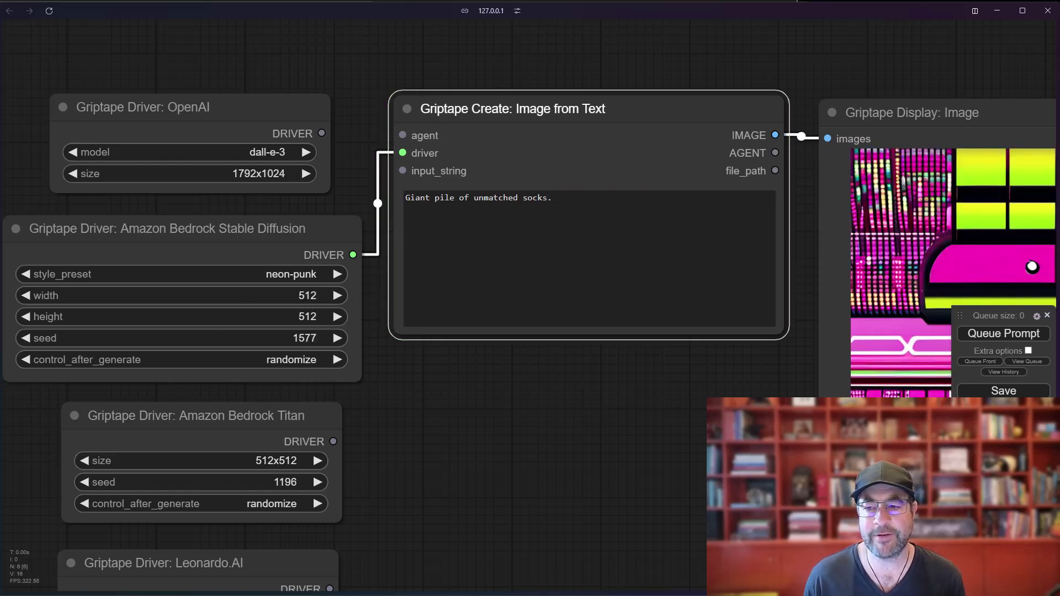
Generate images with the cinematic and then photographic style presets
scroll(823, 419, down, 4)
drag(811, 433, 813, 459)
scroll(641, 418, up, 3)
scroll(651, 417, up, 1)
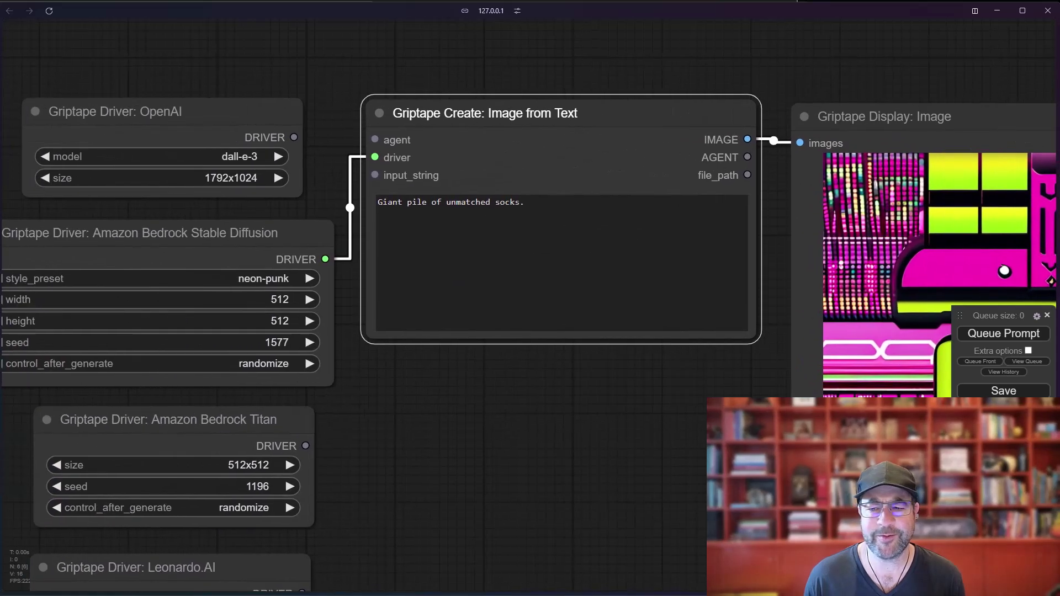
click(248, 280)
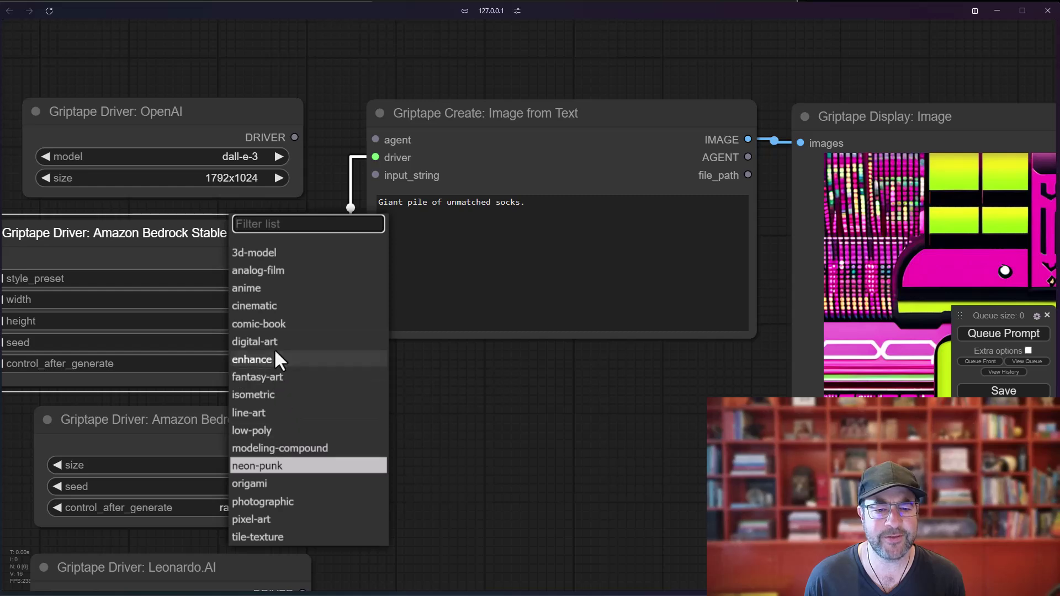
click(279, 307)
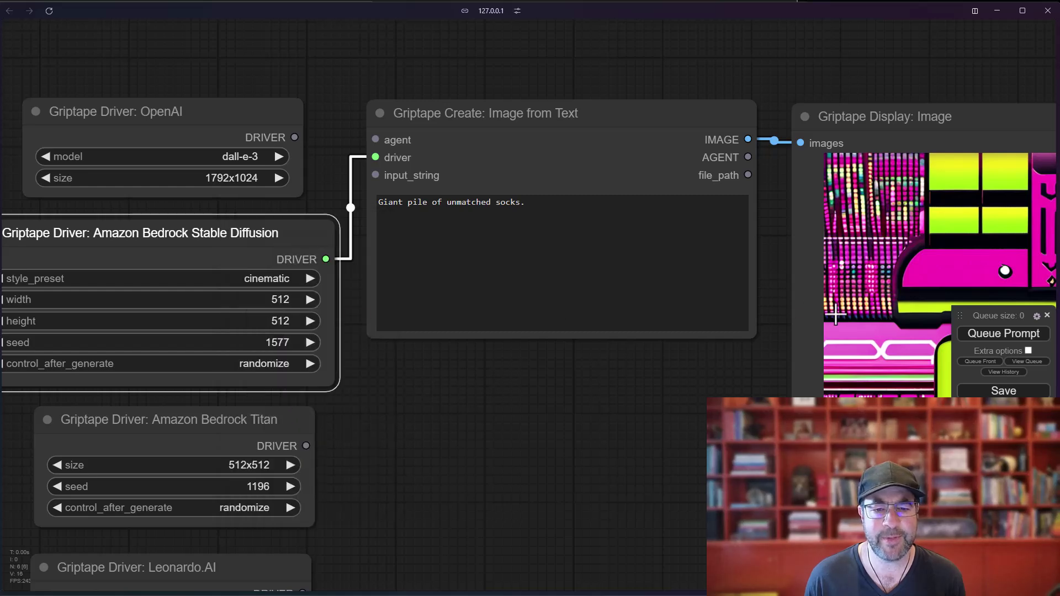
click(1015, 336)
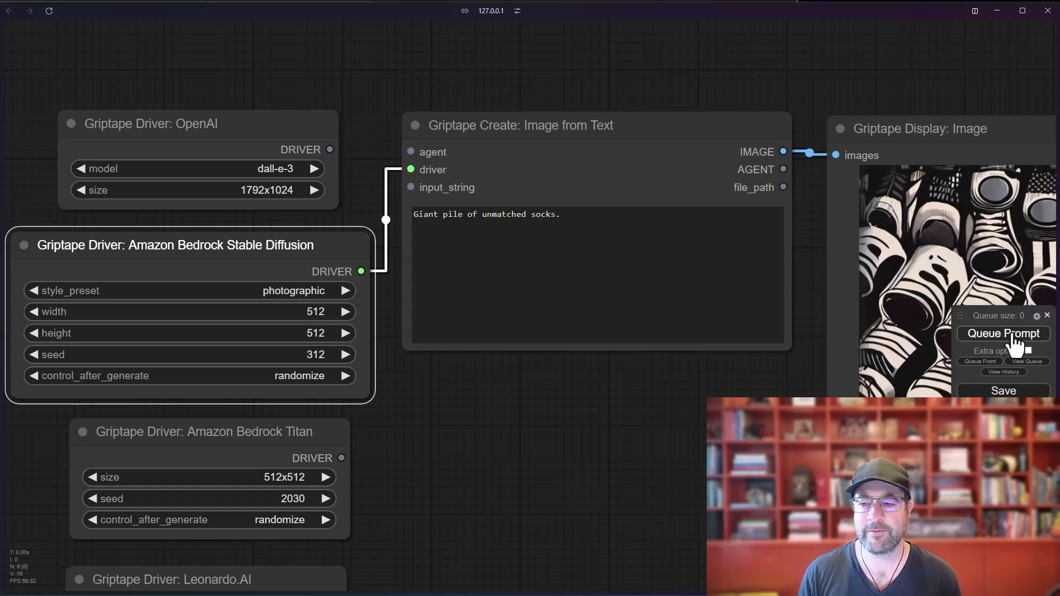
click(1016, 337)
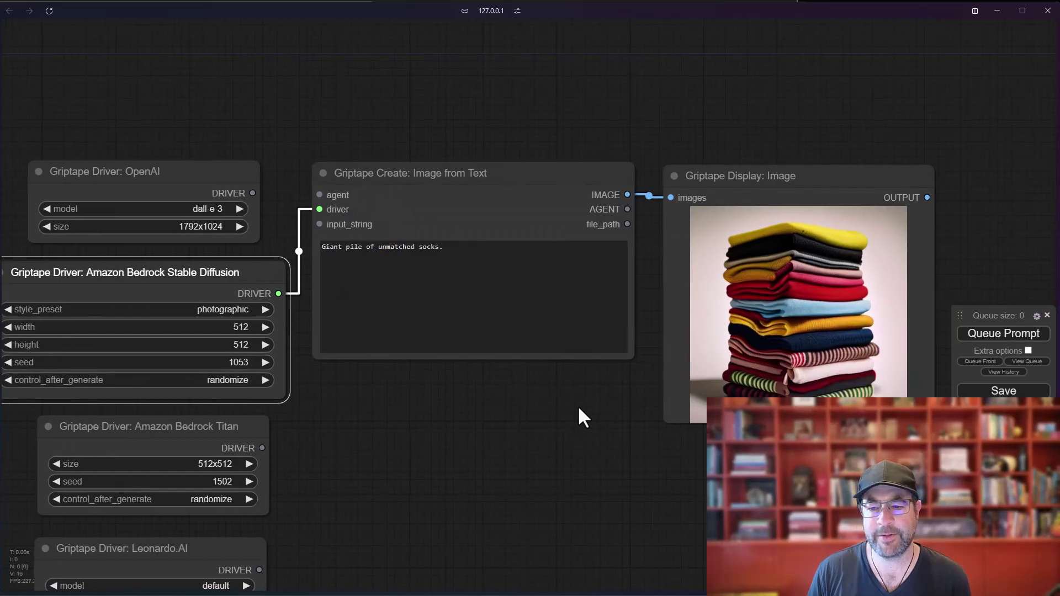
scroll(578, 405, up, 3)
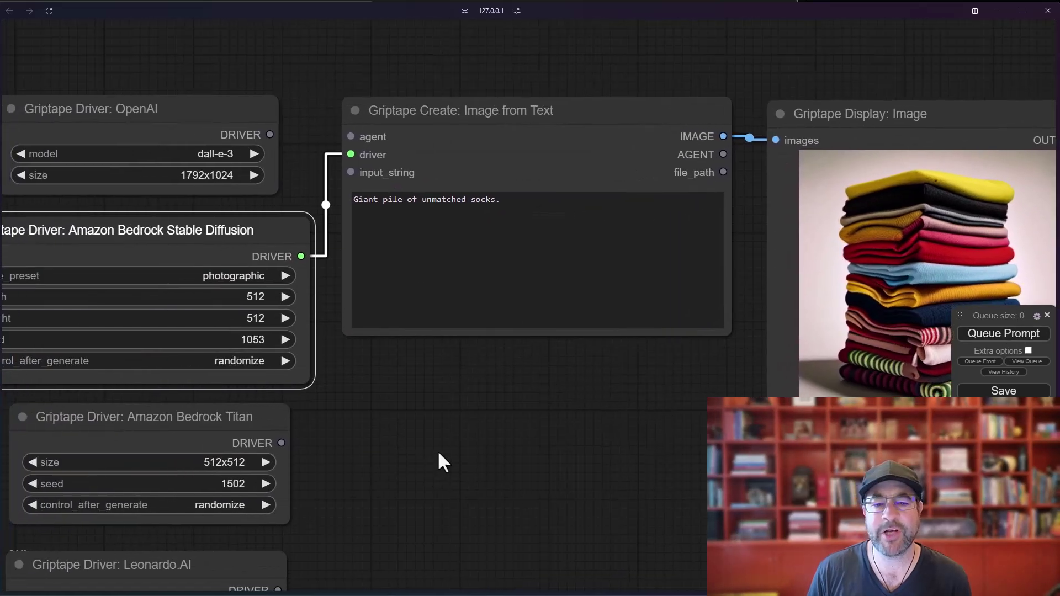
Move the Amazon Bedrock Titan node left and make it wider
drag(463, 462, 505, 439)
scroll(596, 429, up, 1)
drag(362, 395, 434, 400)
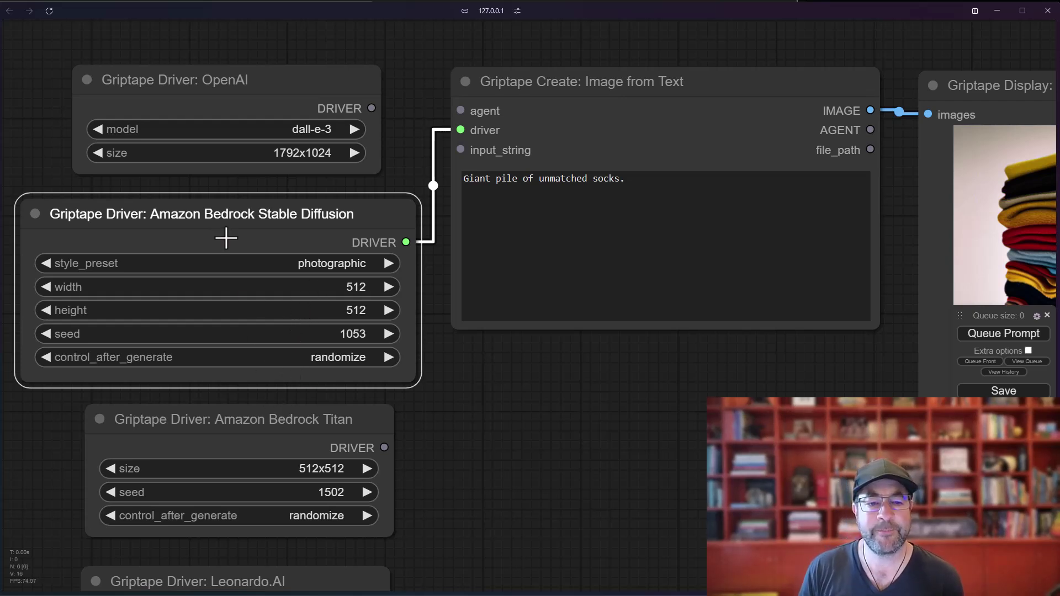
drag(180, 419, 130, 422)
drag(346, 533, 444, 542)
drag(280, 418, 266, 416)
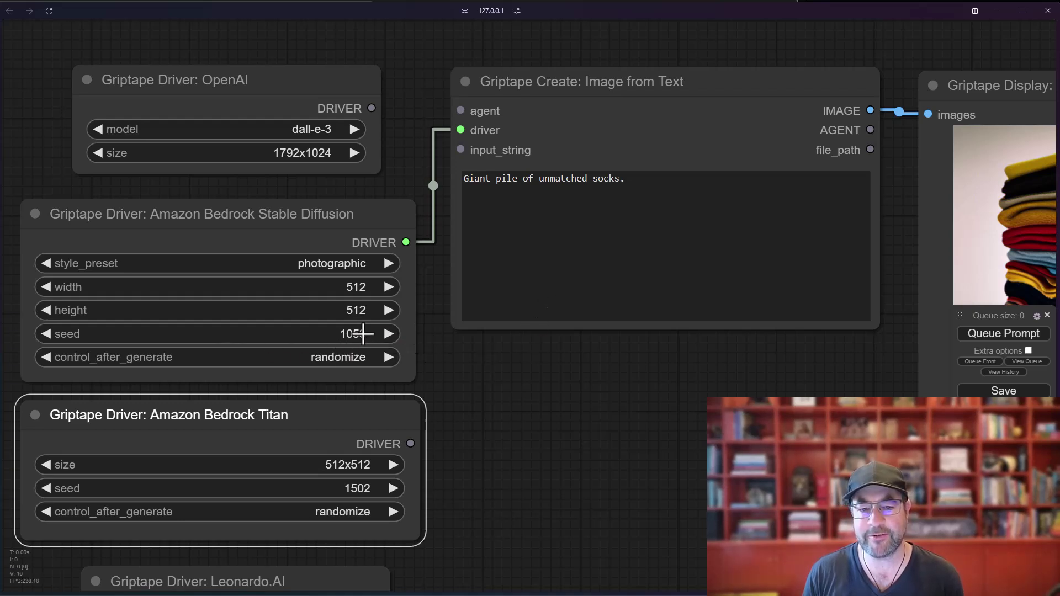
Queue a generation with the workflow as it currently stands
click(1000, 333)
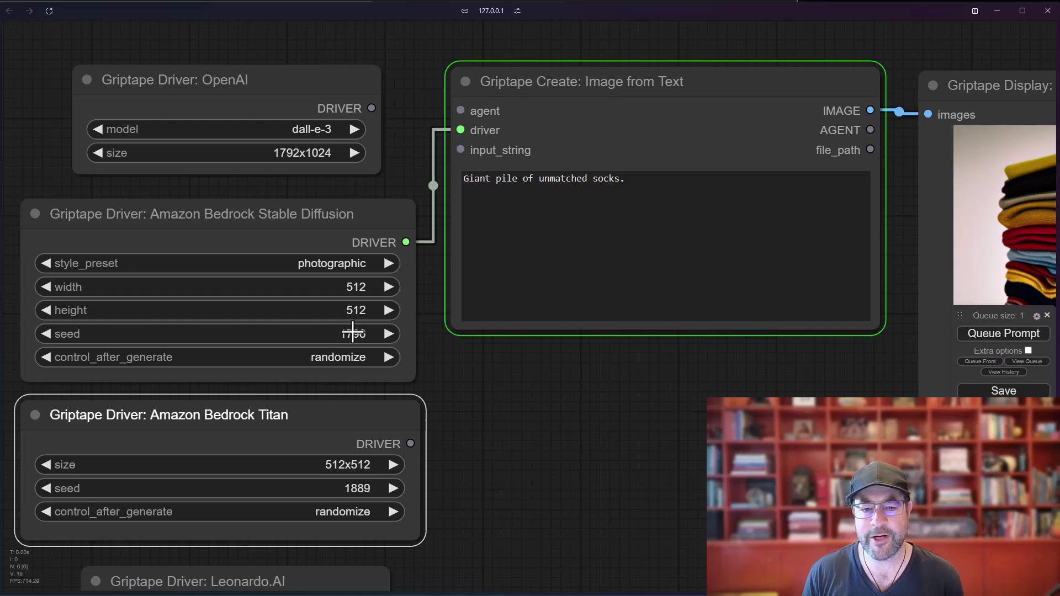
scroll(509, 353, down, 3)
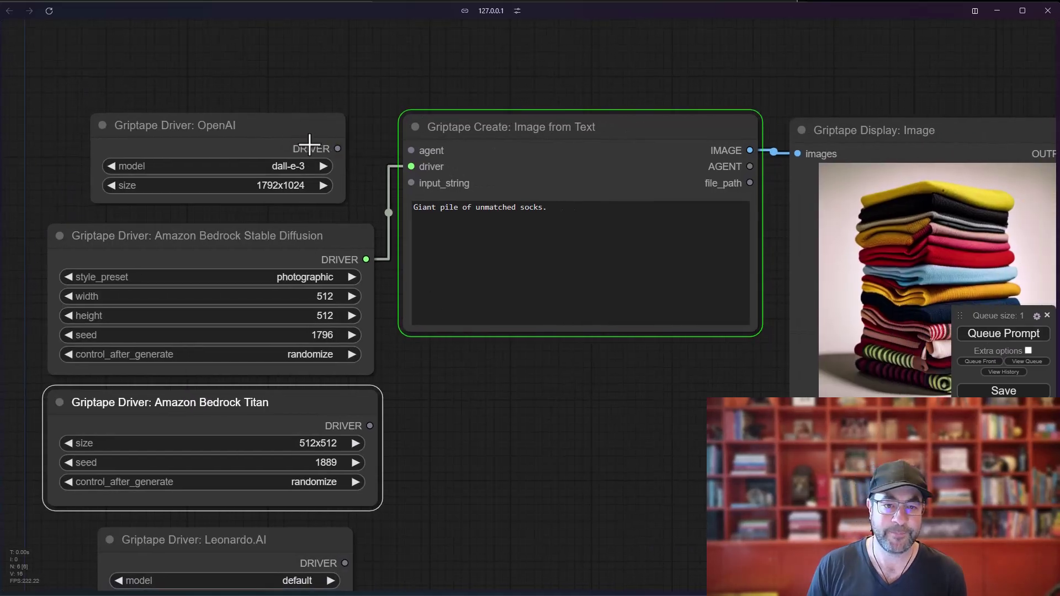
scroll(523, 467, down, 5)
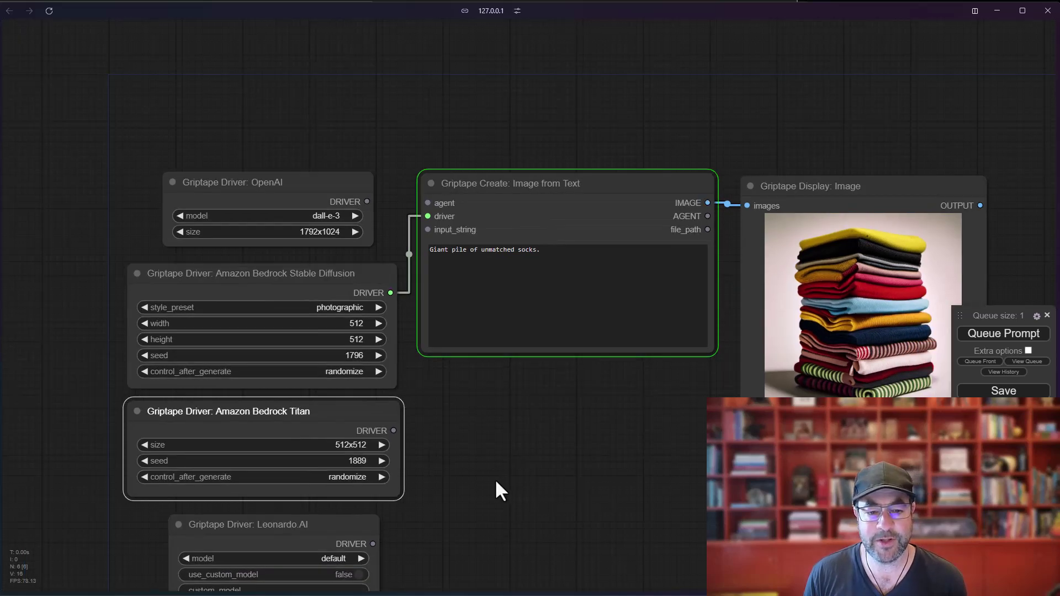
scroll(469, 390, up, 1)
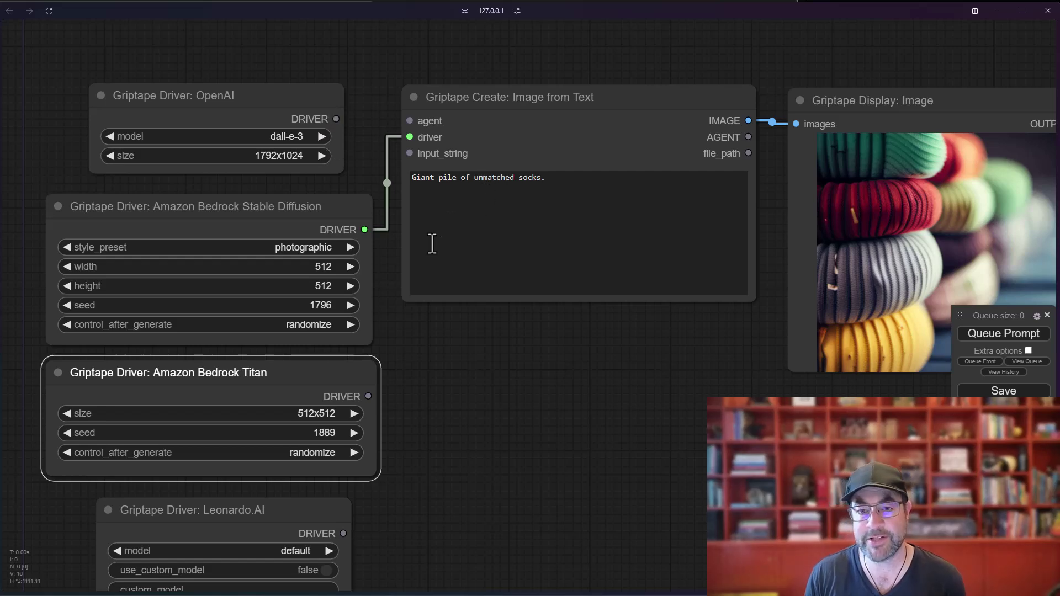
scroll(421, 395, up, 2)
Wire the Titan DRIVER output into Create Image's driver input and generate again
drag(421, 396, 501, 403)
scroll(502, 403, down, 1)
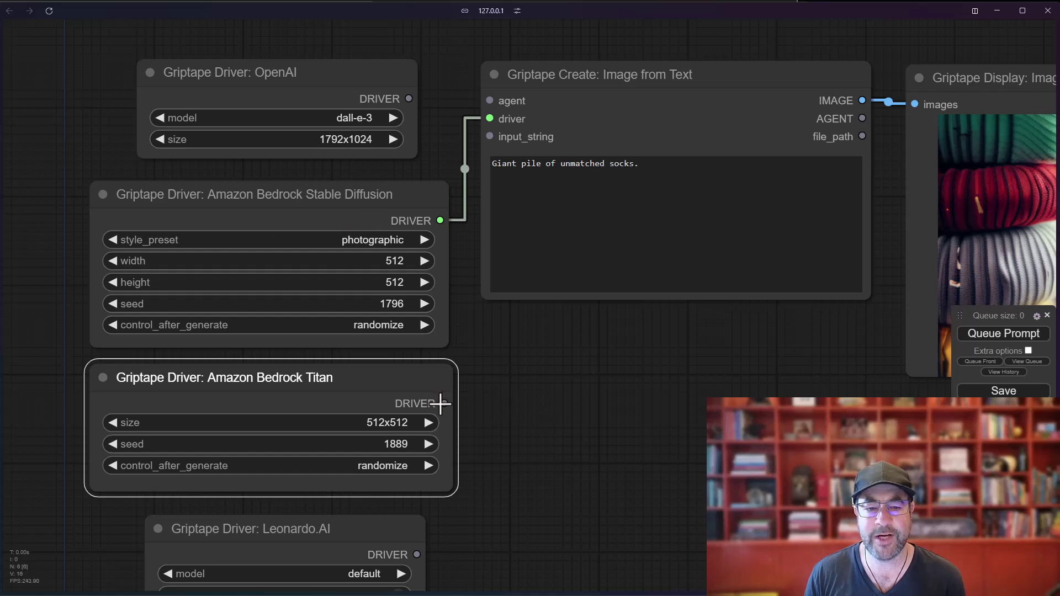
drag(441, 404, 491, 120)
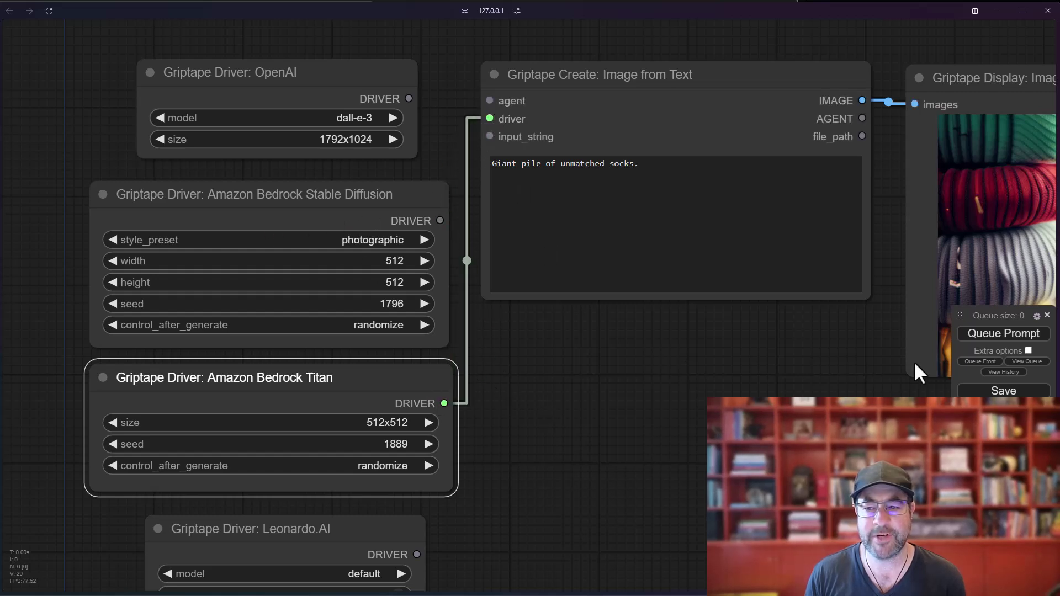
click(1010, 345)
scroll(416, 467, down, 4)
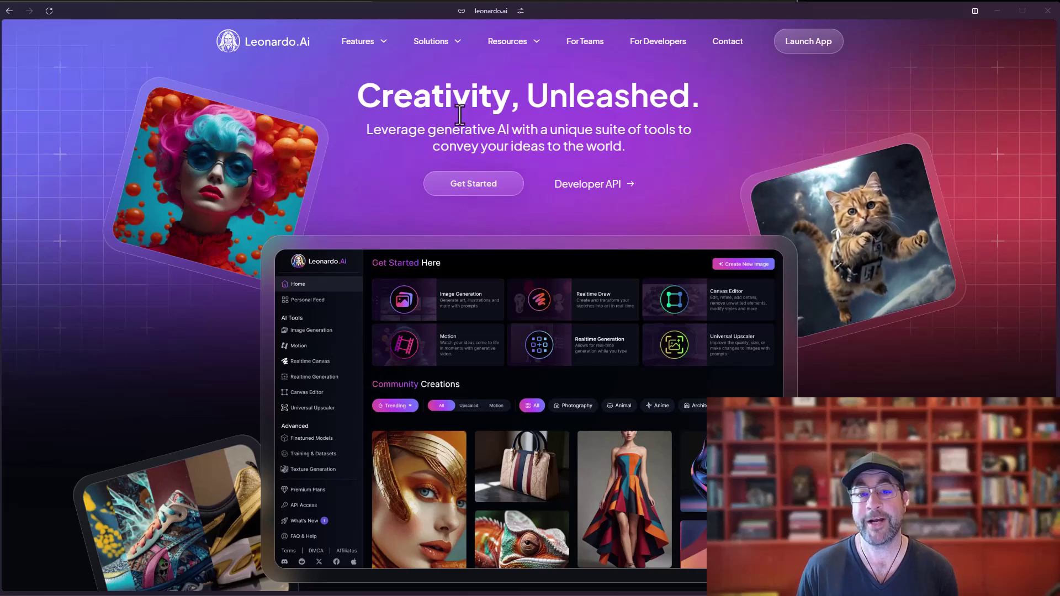
Scroll through the Leonardo.Ai homepage, then return to the ComfyUI workflow
scroll(607, 201, down, 5)
scroll(605, 199, up, 5)
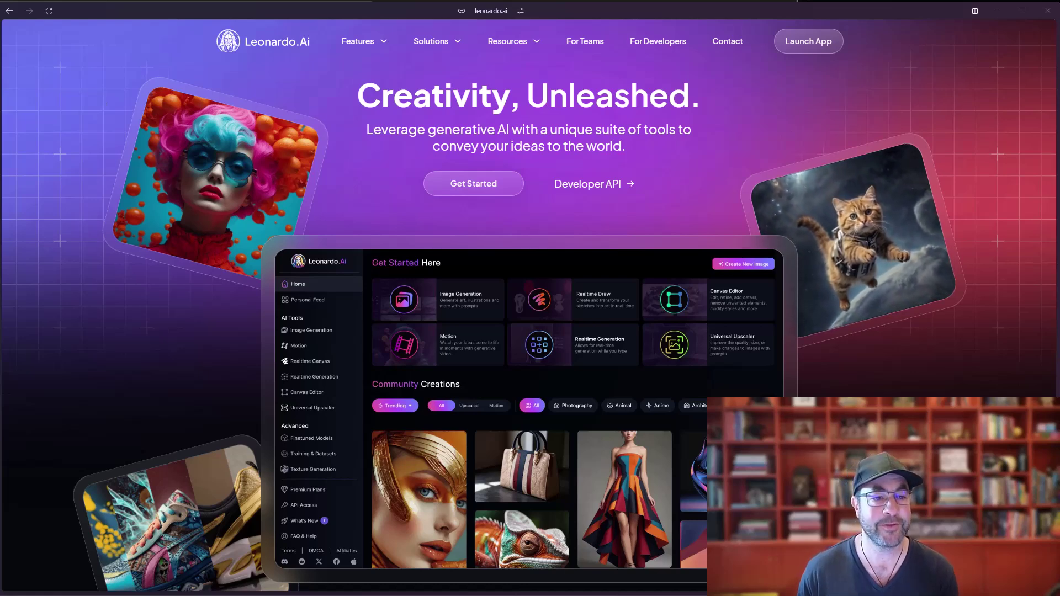
key(alt+Tab)
Nudge the Leonardo.AI driver node and view its available model list
scroll(475, 392, up, 5)
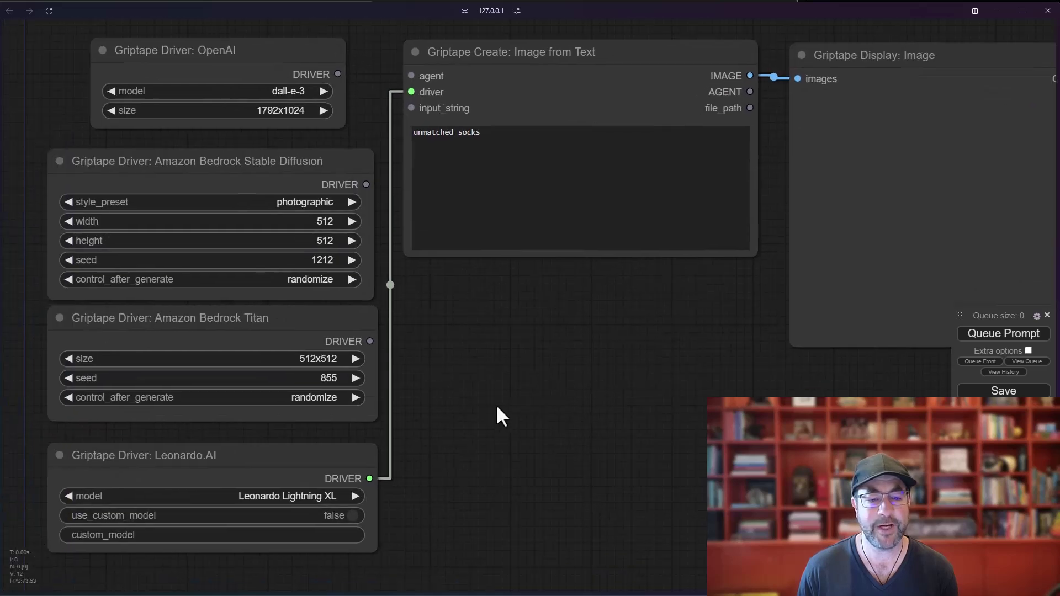
drag(226, 436, 232, 439)
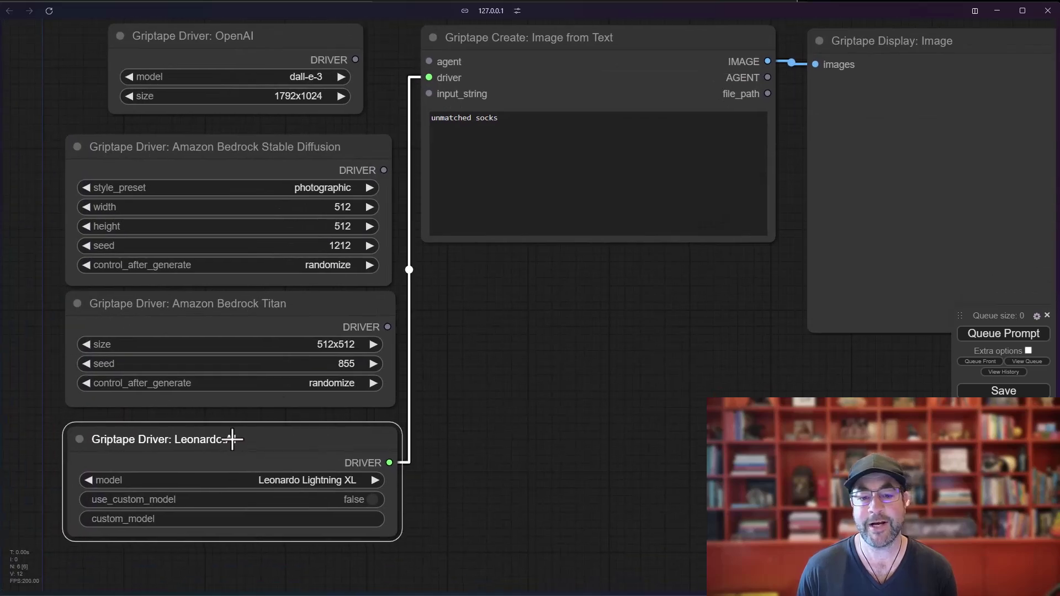
click(304, 481)
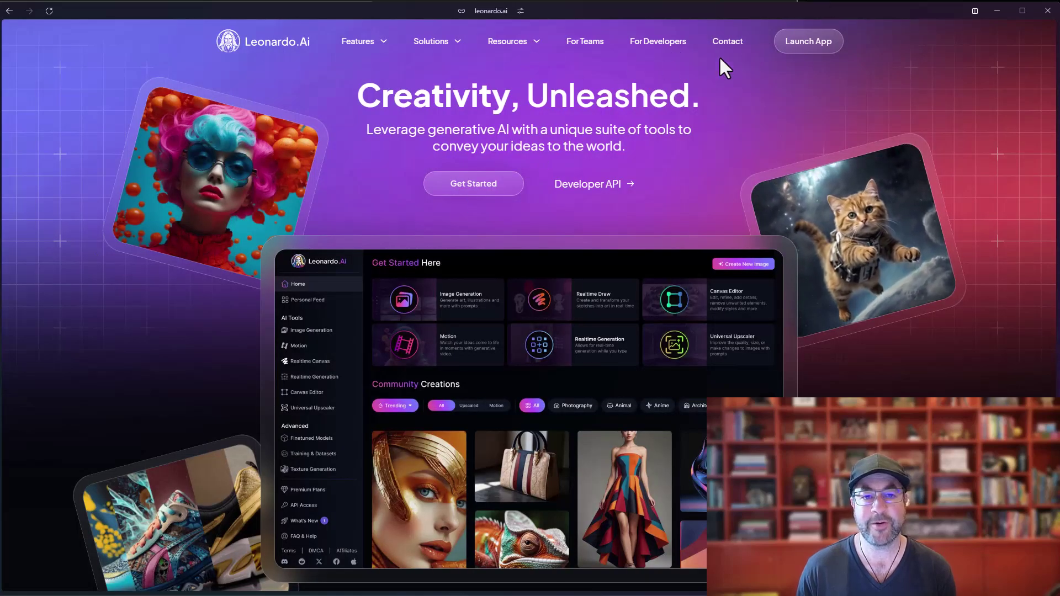
Launch the Leonardo.Ai web app and scroll through the Finetuned Models gallery
click(809, 49)
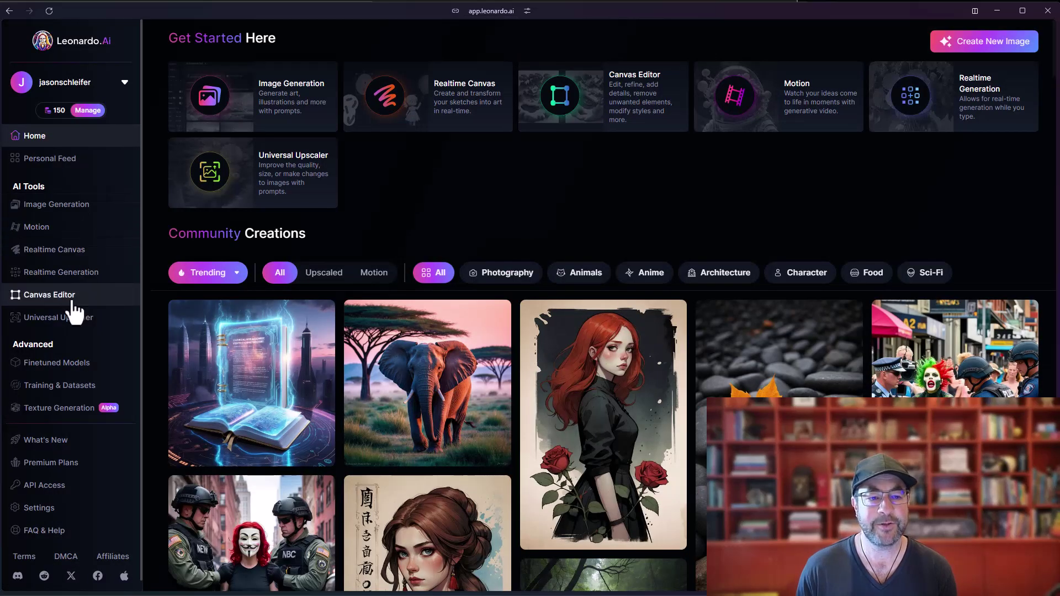
click(55, 364)
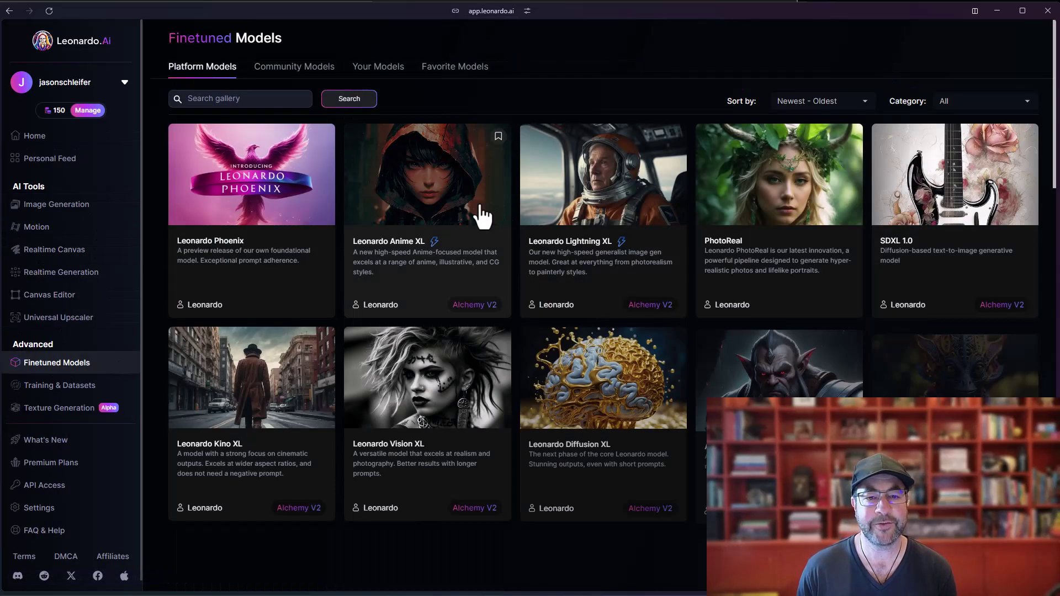
scroll(397, 248, down, 1)
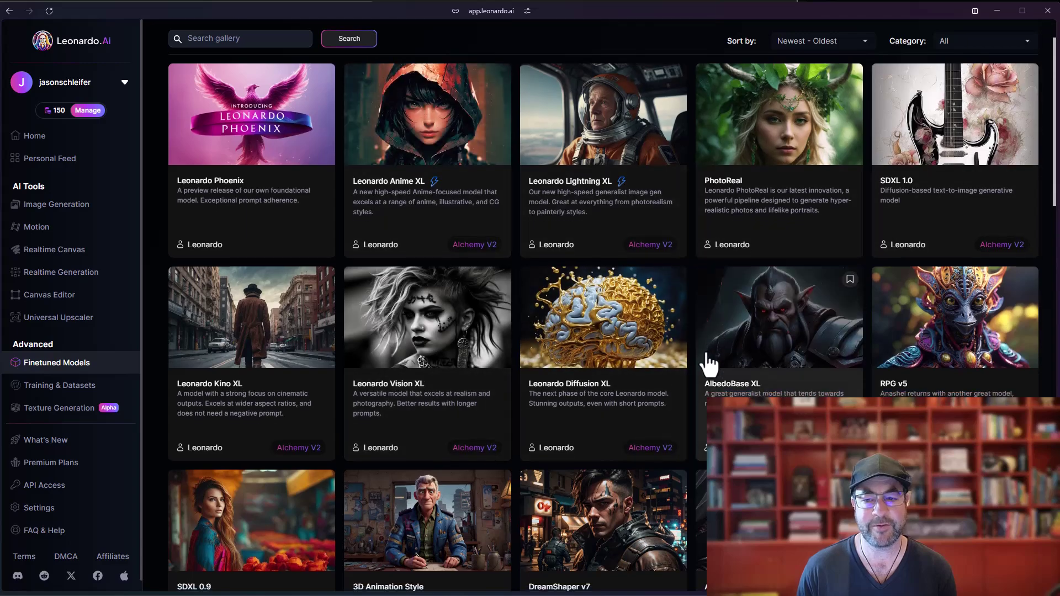
scroll(578, 331, down, 8)
scroll(563, 353, up, 6)
scroll(562, 348, up, 3)
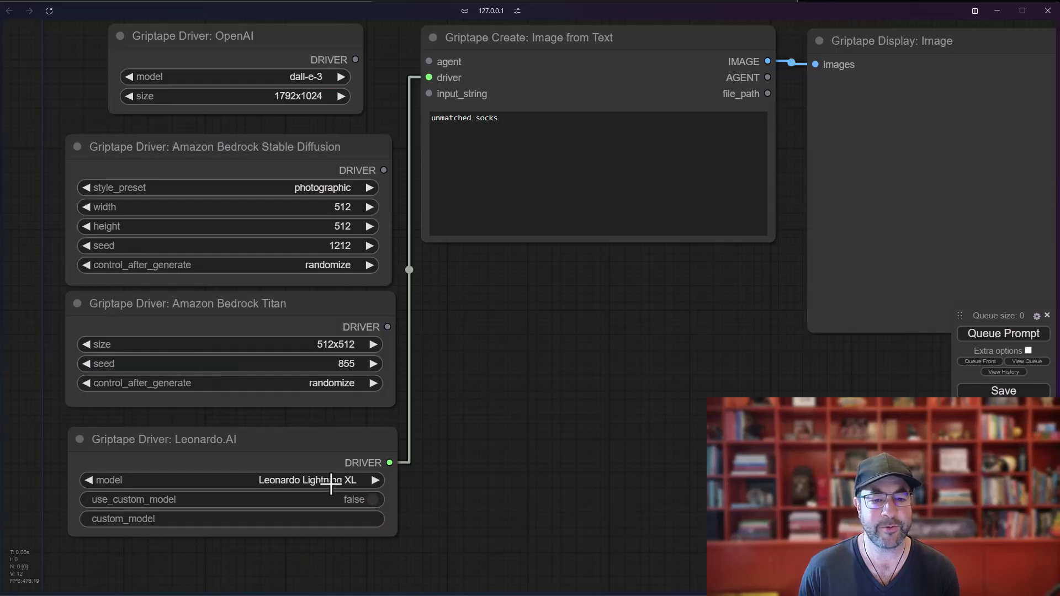
Set the Leonardo.AI model to Leonardo Lightning XL and generate an image
click(331, 484)
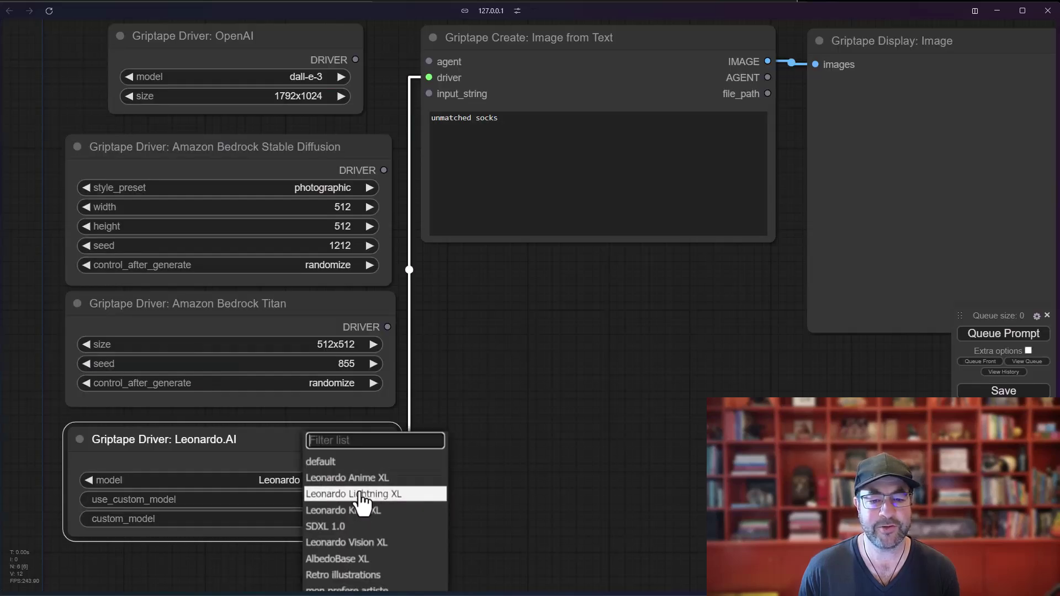
click(381, 496)
scroll(544, 444, down, 3)
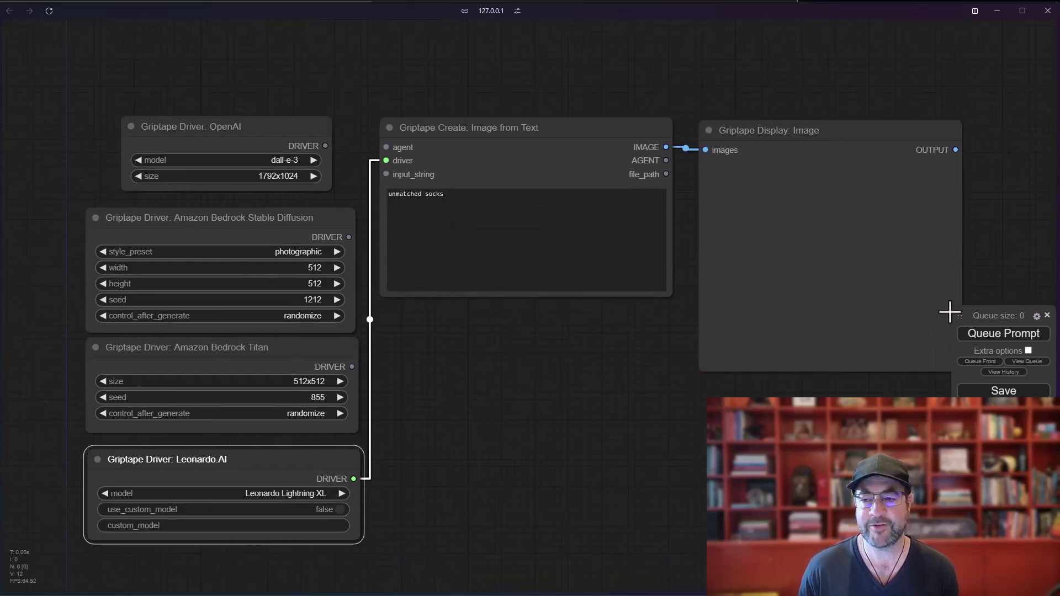
click(1010, 334)
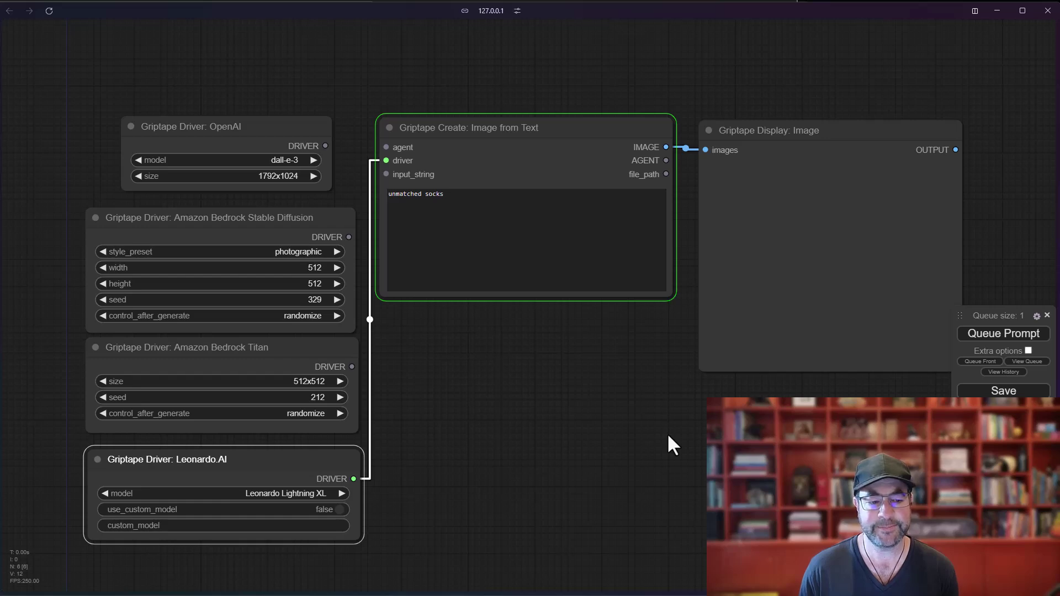
scroll(821, 287, up, 4)
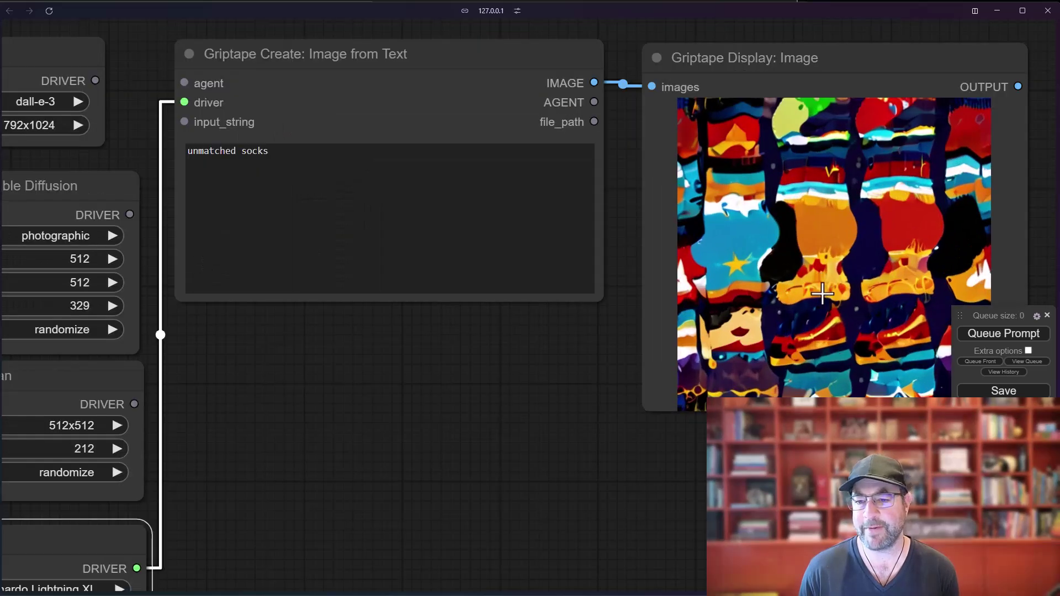
scroll(822, 293, down, 4)
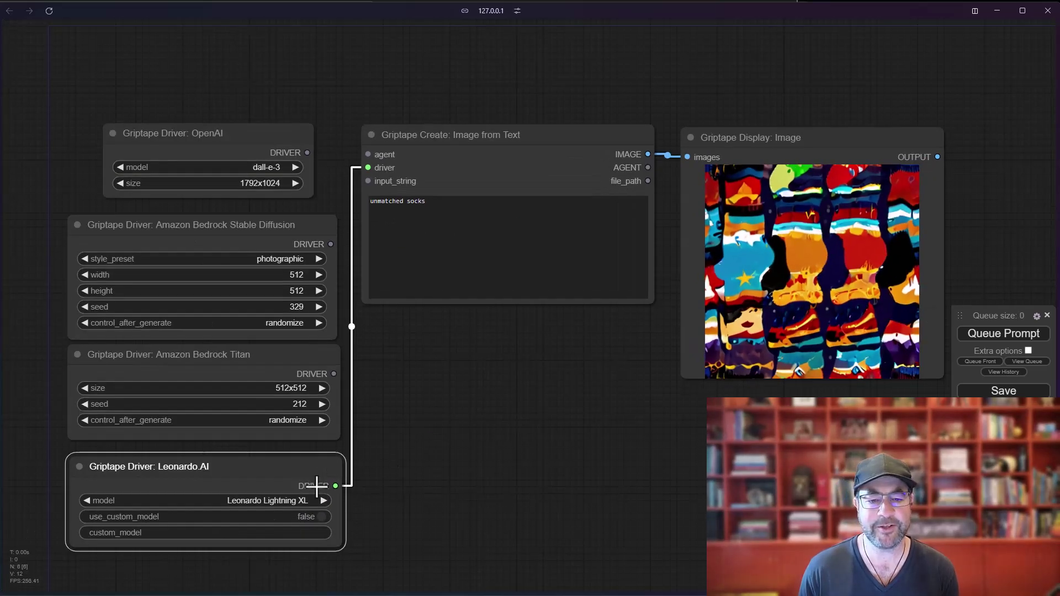
Switch the model to Leonardo Vision XL and run the workflow again
click(302, 500)
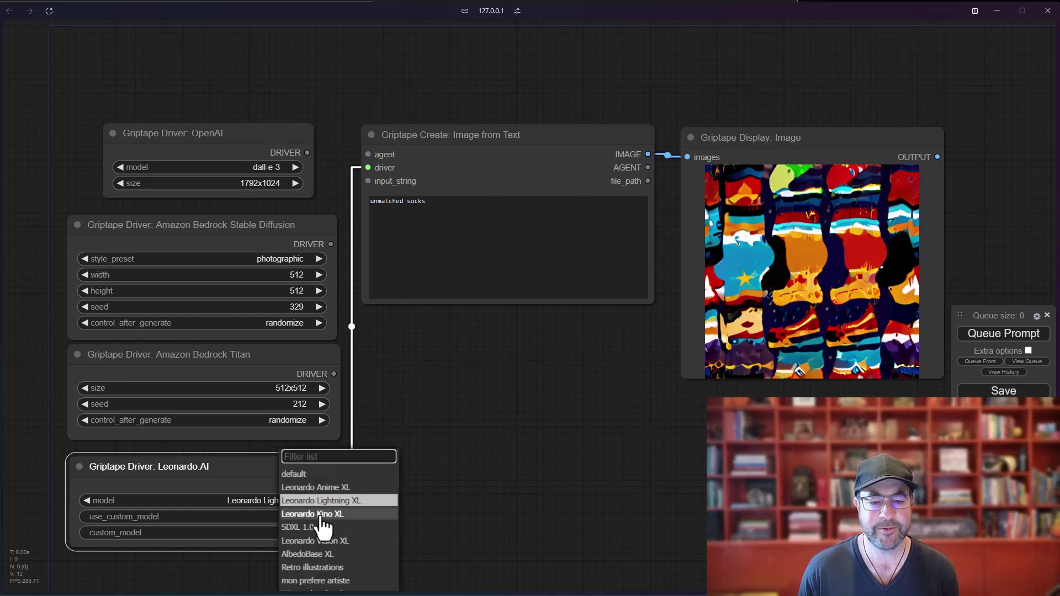
click(323, 544)
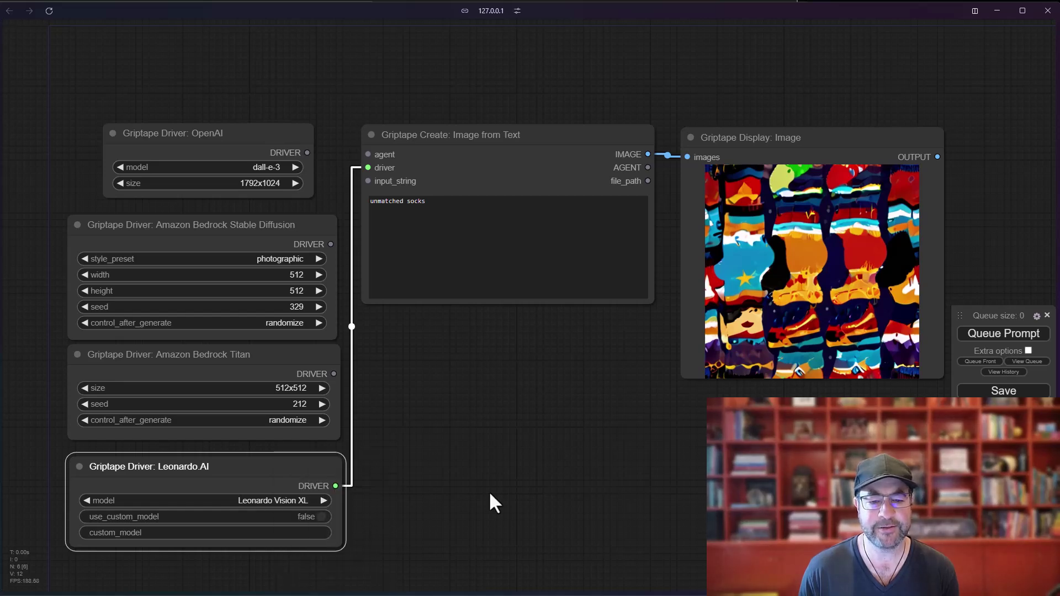
key(ctrl+Return)
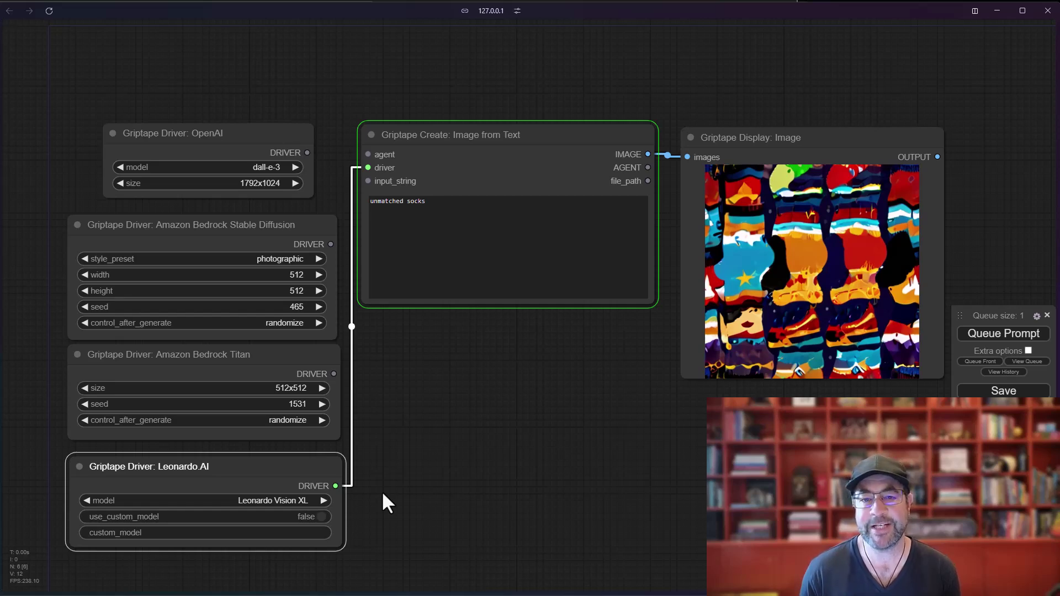
scroll(854, 230, up, 7)
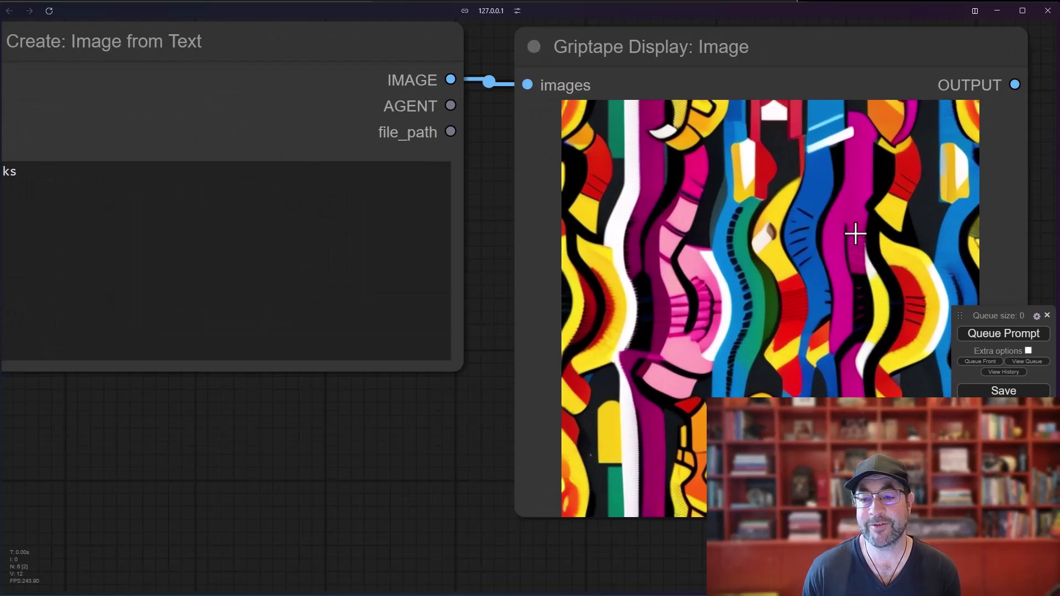
scroll(768, 269, down, 6)
scroll(593, 337, down, 3)
scroll(505, 396, up, 3)
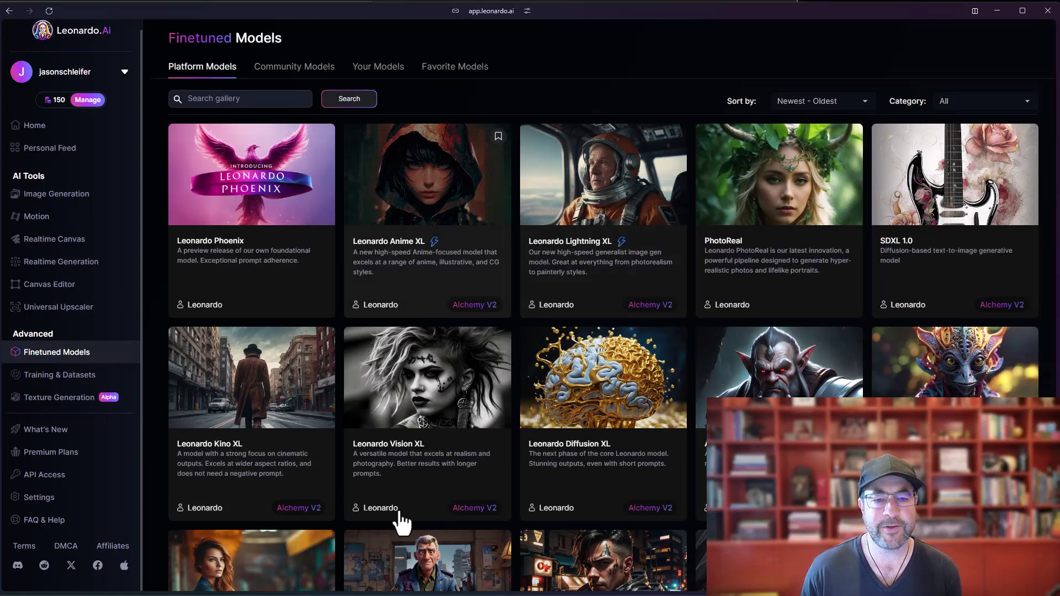
Browse Leonardo.Ai's Community finetuned models
click(298, 80)
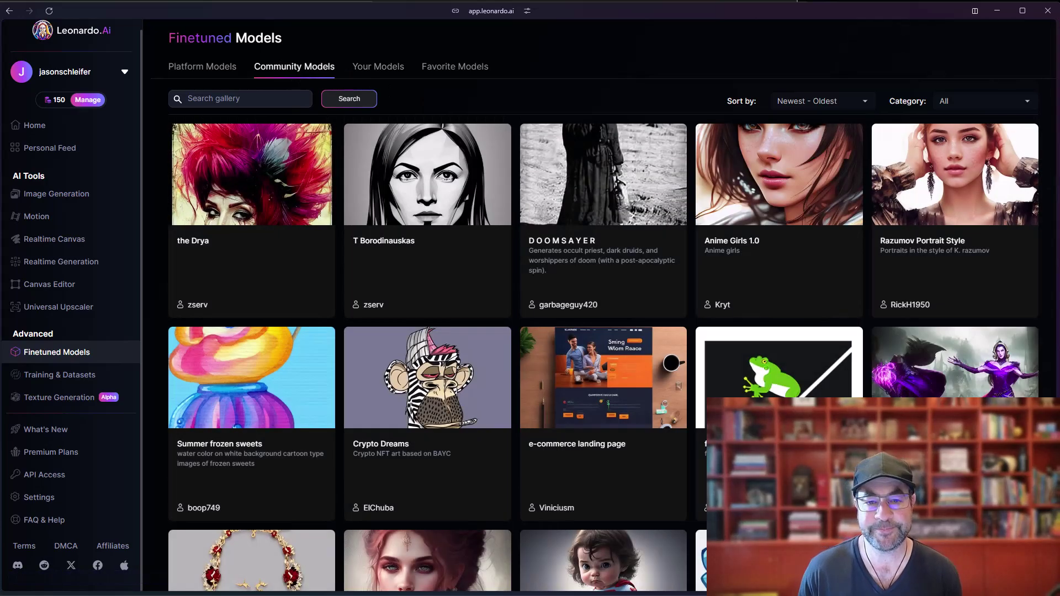
scroll(440, 209, down, 5)
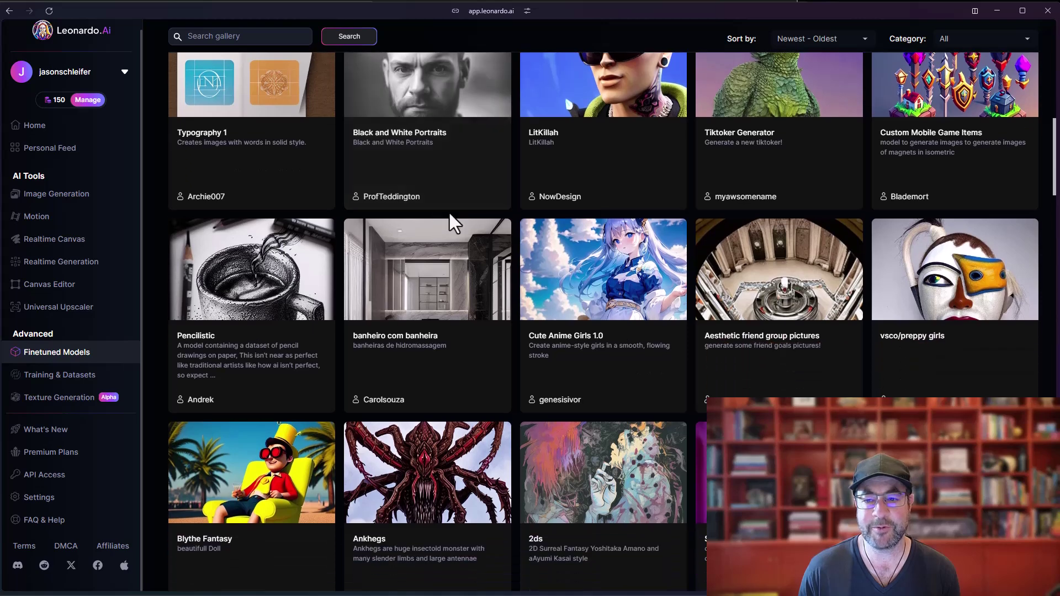
scroll(450, 228, down, 10)
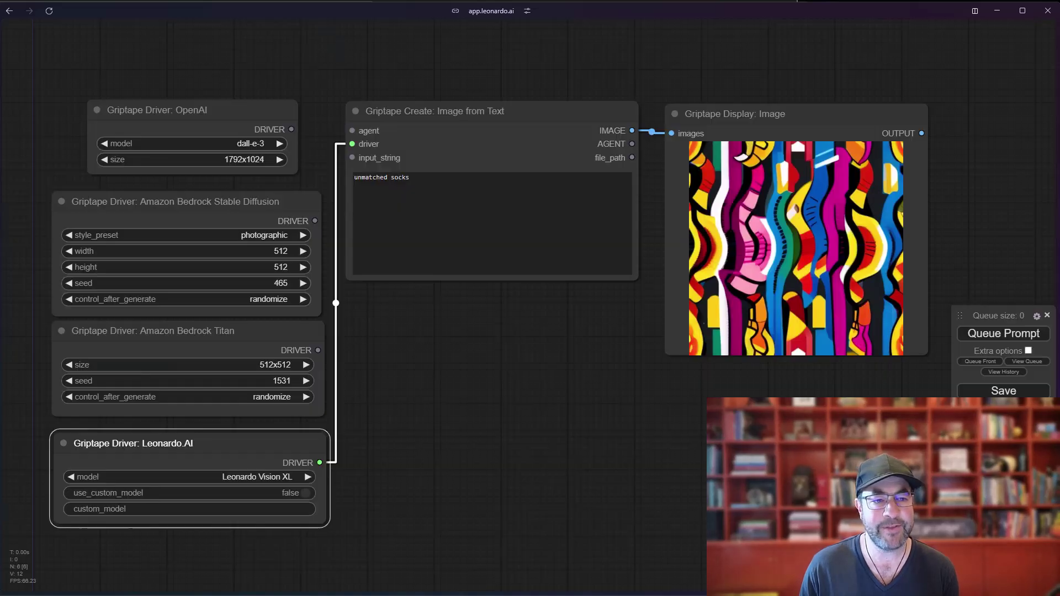
click(264, 476)
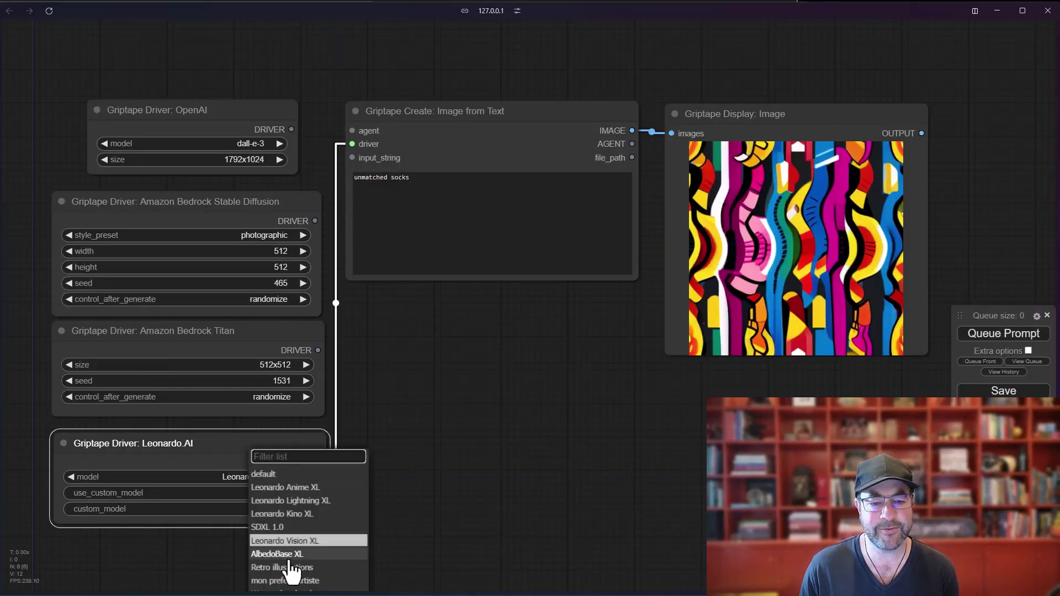
scroll(291, 571, down, 3)
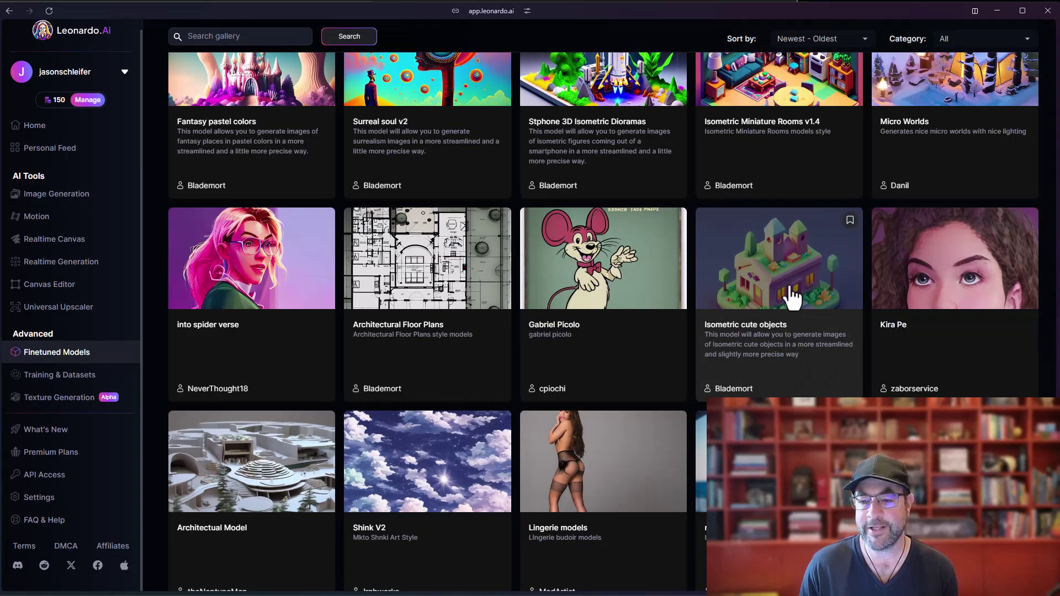
Open the Isometric cute objects model page and select its model ID
click(792, 297)
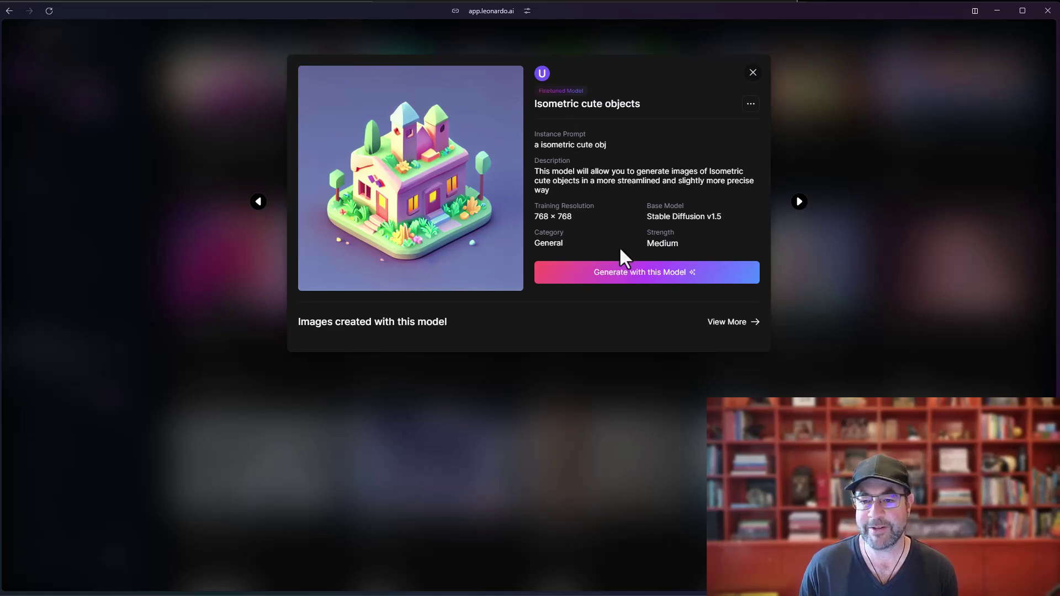
click(727, 322)
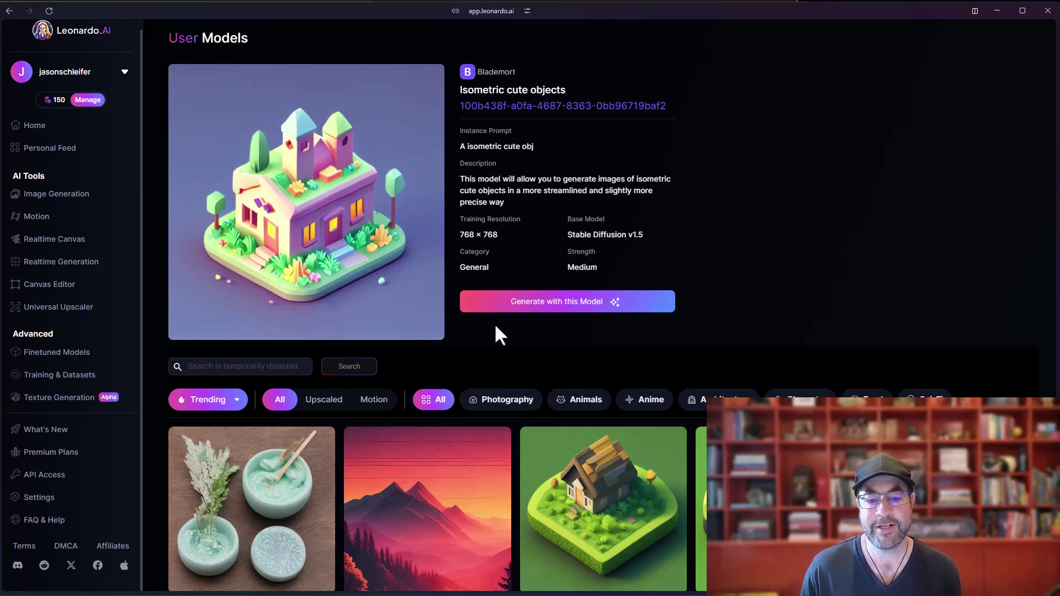
scroll(575, 438, down, 6)
scroll(578, 436, up, 6)
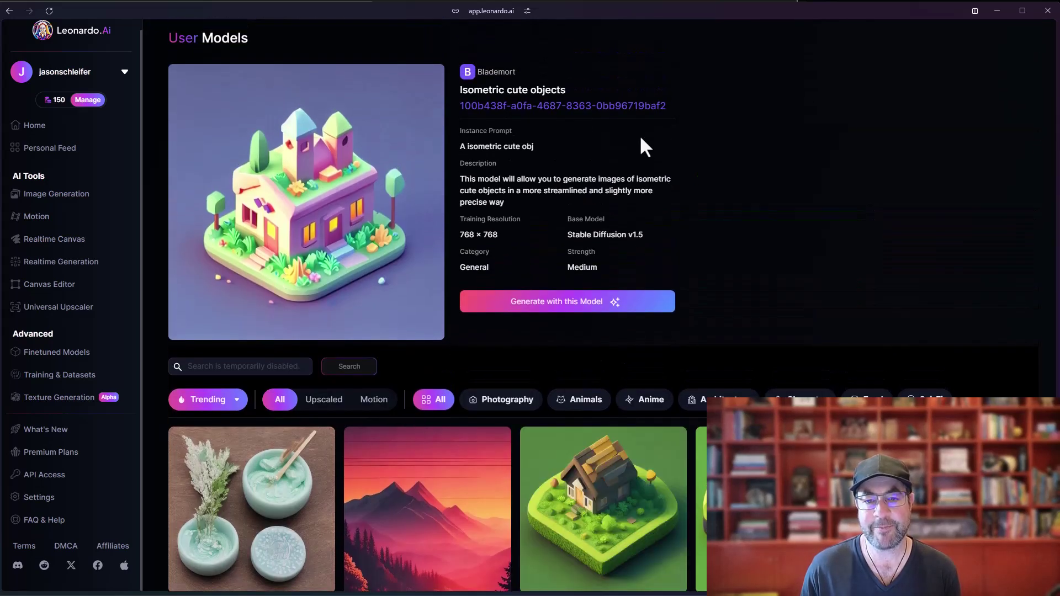
drag(459, 106, 676, 107)
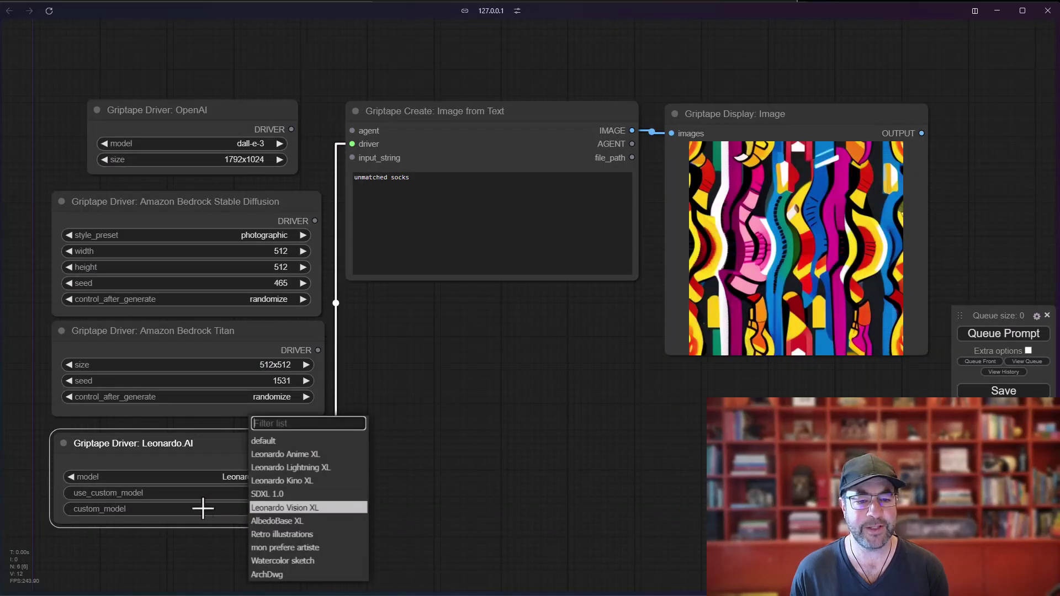
Set use_custom_model to true and paste the copied ID into custom_model
click(214, 511)
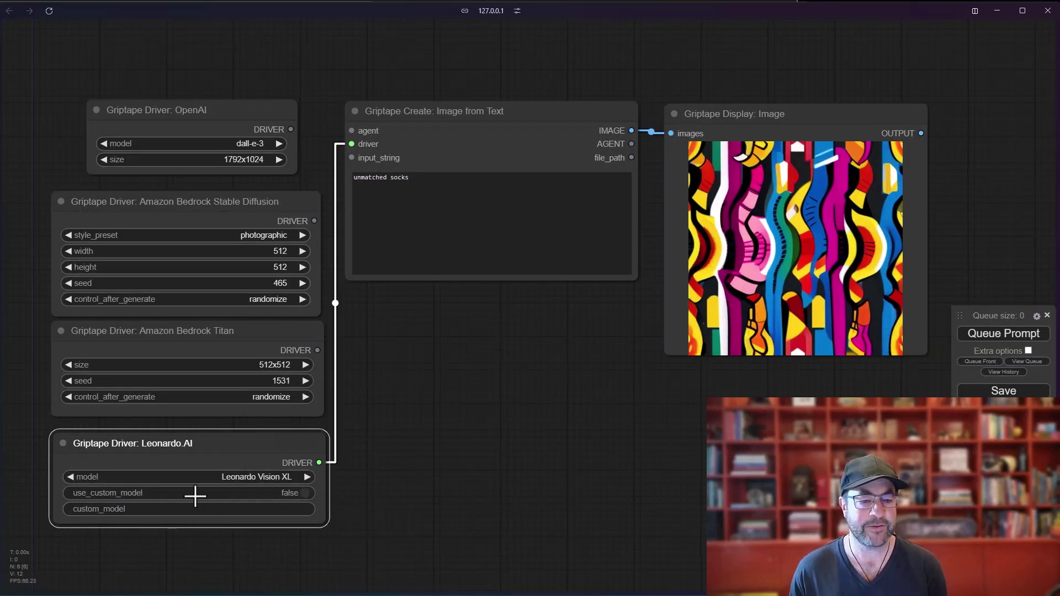
click(304, 493)
click(280, 508)
key(ctrl+v)
click(452, 509)
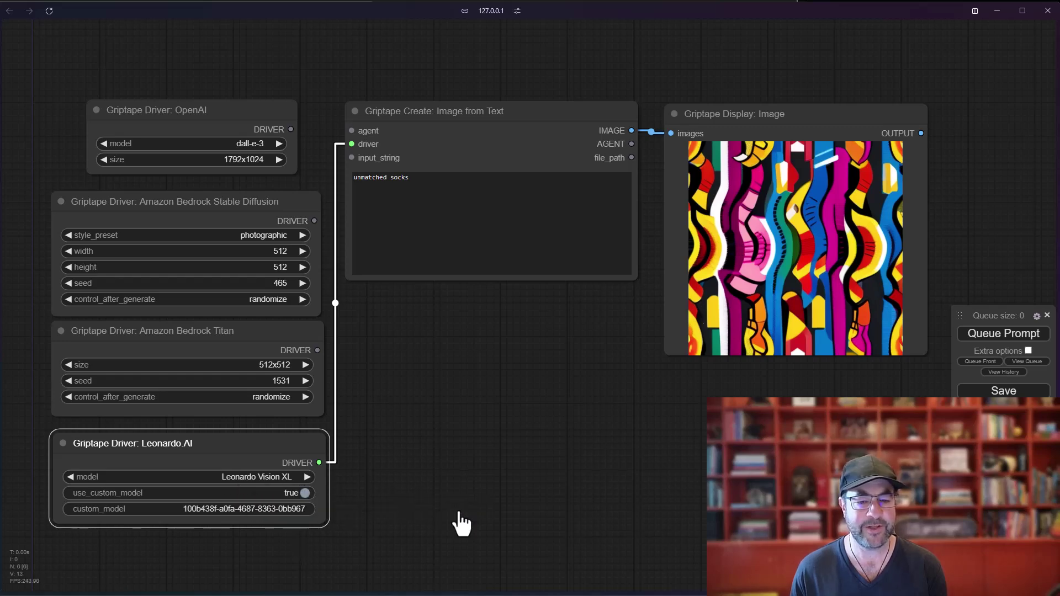
Replace the prompt with 'Two colorful socks' and queue the generation
click(417, 180)
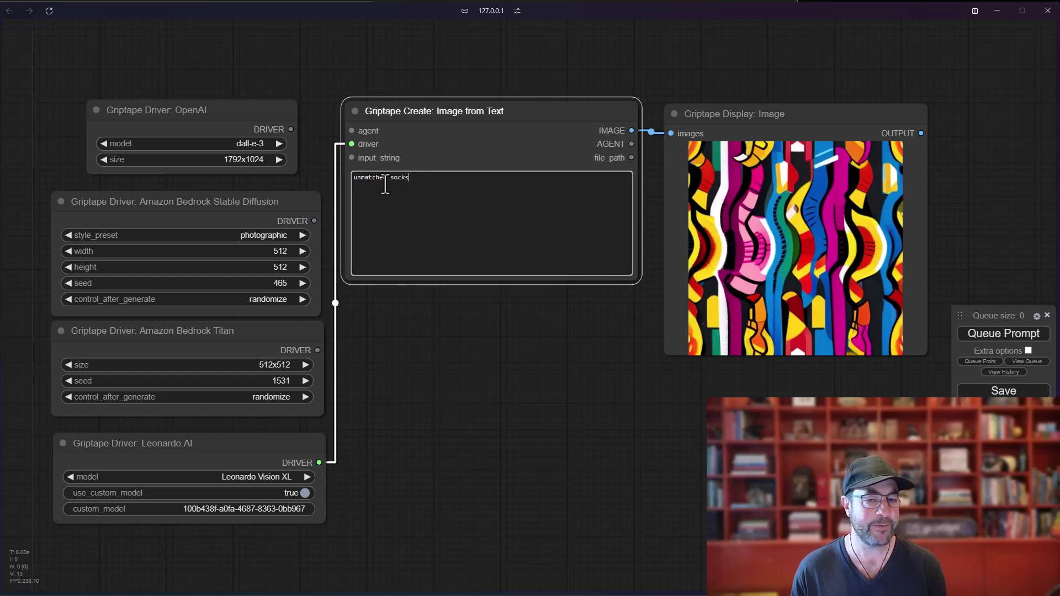
key(ctrl+a)
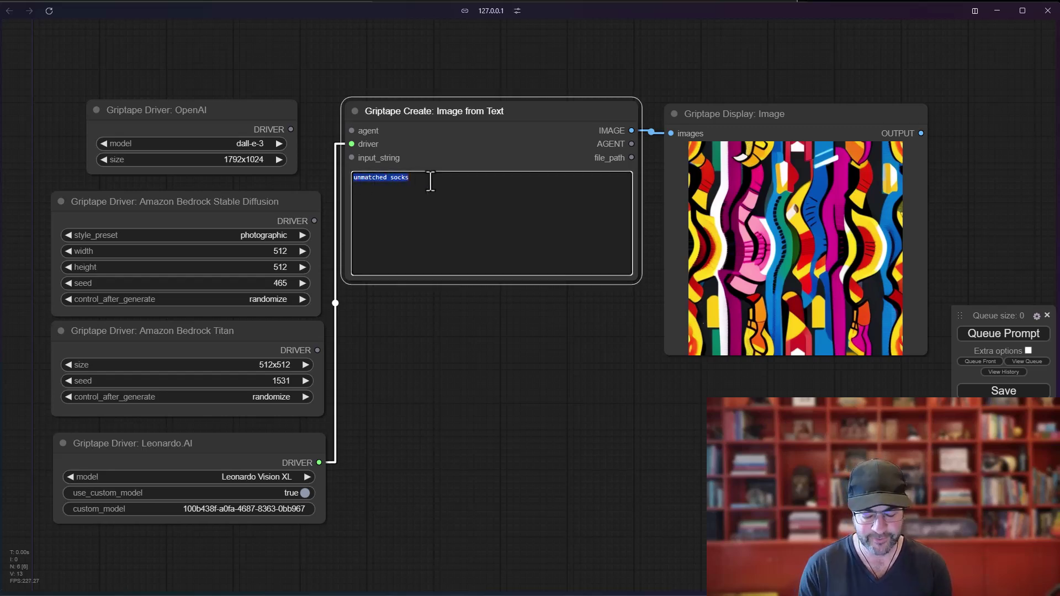
text(Two colorful)
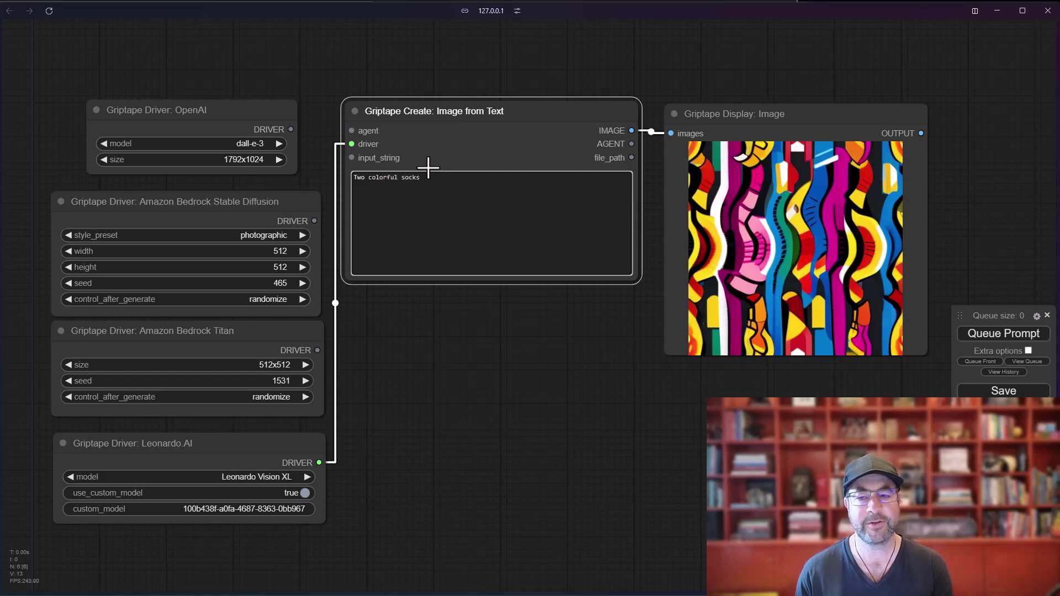
click(996, 336)
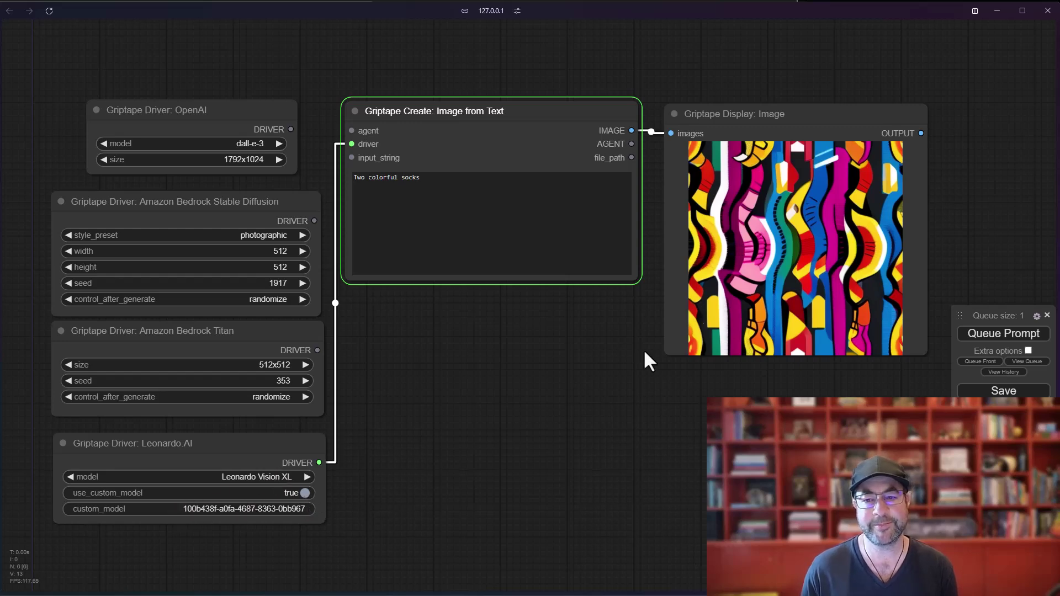
View the generated socks and move the Image from Text node down slightly
scroll(806, 376, up, 3)
drag(809, 379, 675, 475)
scroll(665, 355, up, 3)
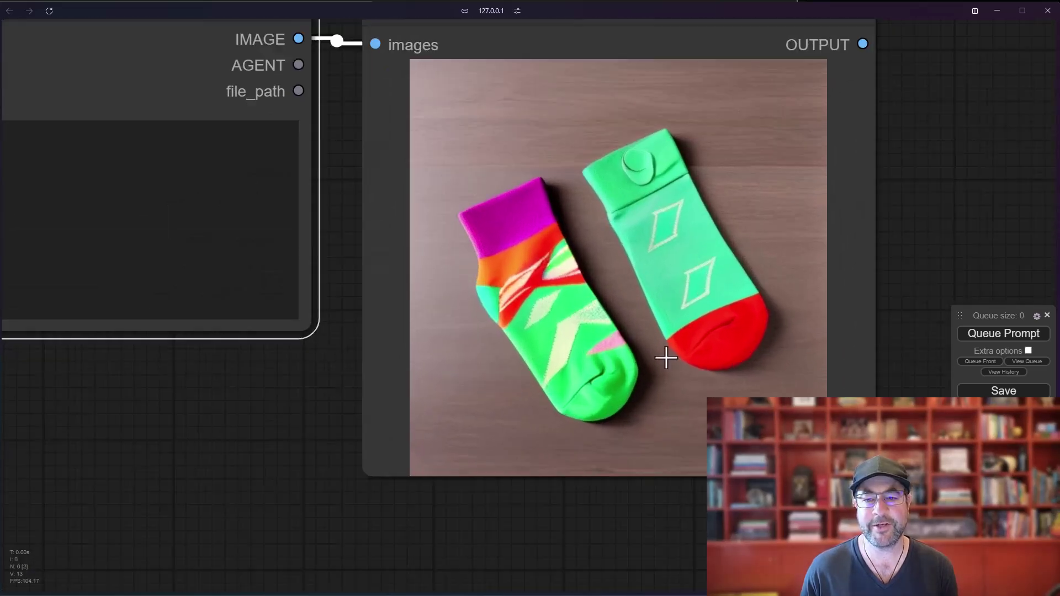
scroll(665, 355, down, 5)
scroll(334, 413, down, 3)
drag(334, 408, 489, 347)
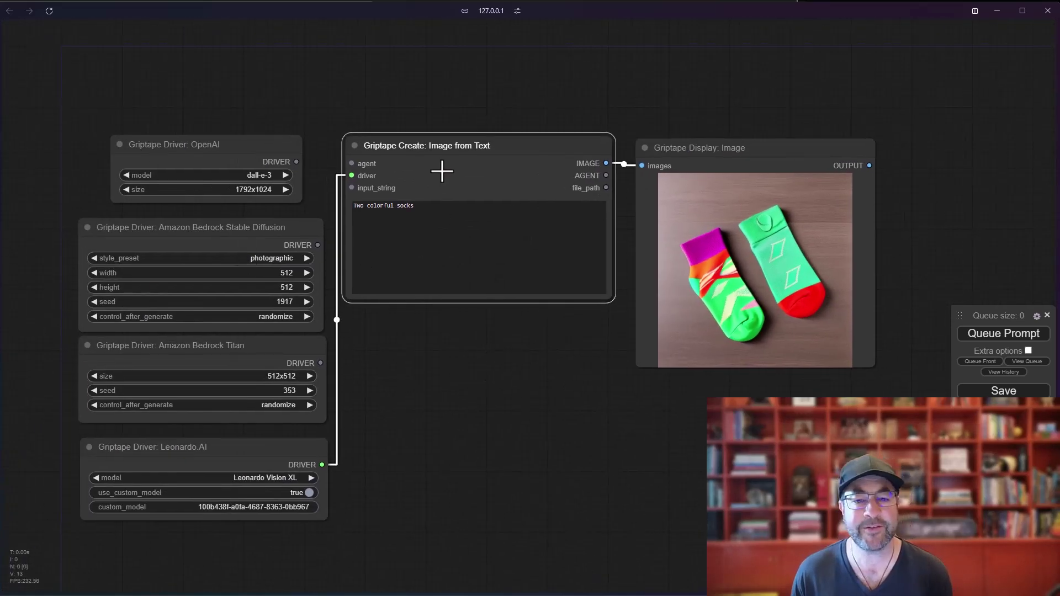
mouse_move(440, 143)
mouse_down()
mouse_move(449, 181)
mouse_move(446, 160)
mouse_up()
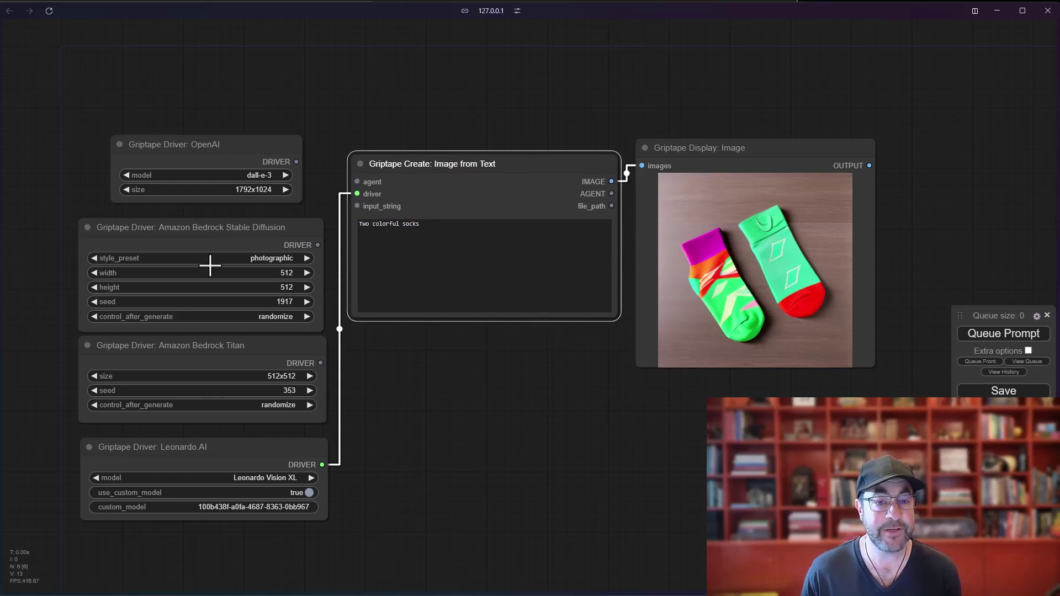
Pan to the image nodes and reposition the Display: Image node
scroll(551, 343, up, 2)
drag(550, 343, 444, 380)
drag(198, 193, 438, 221)
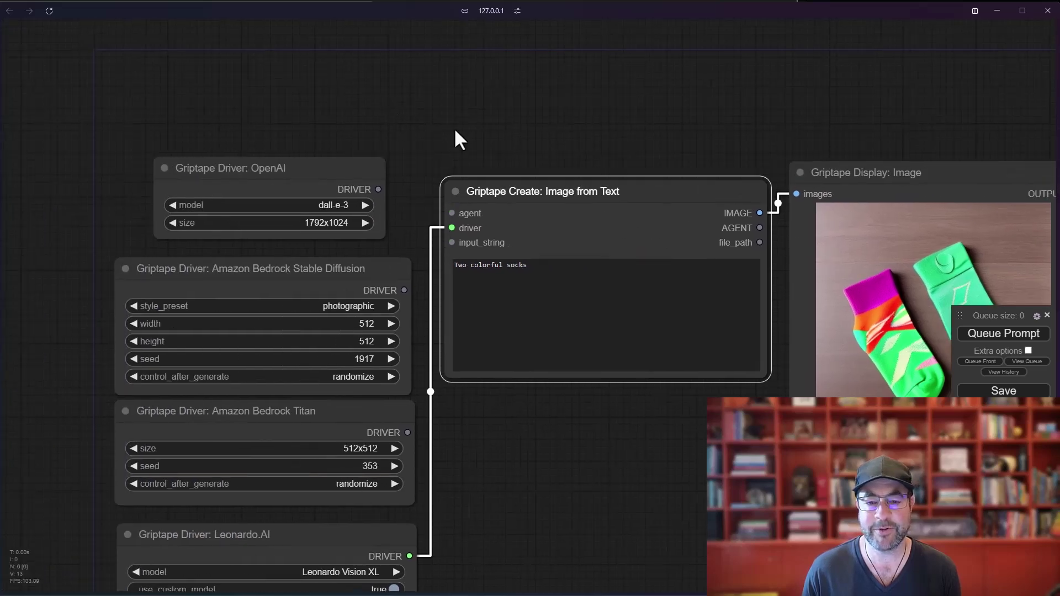
scroll(454, 132, down, 3)
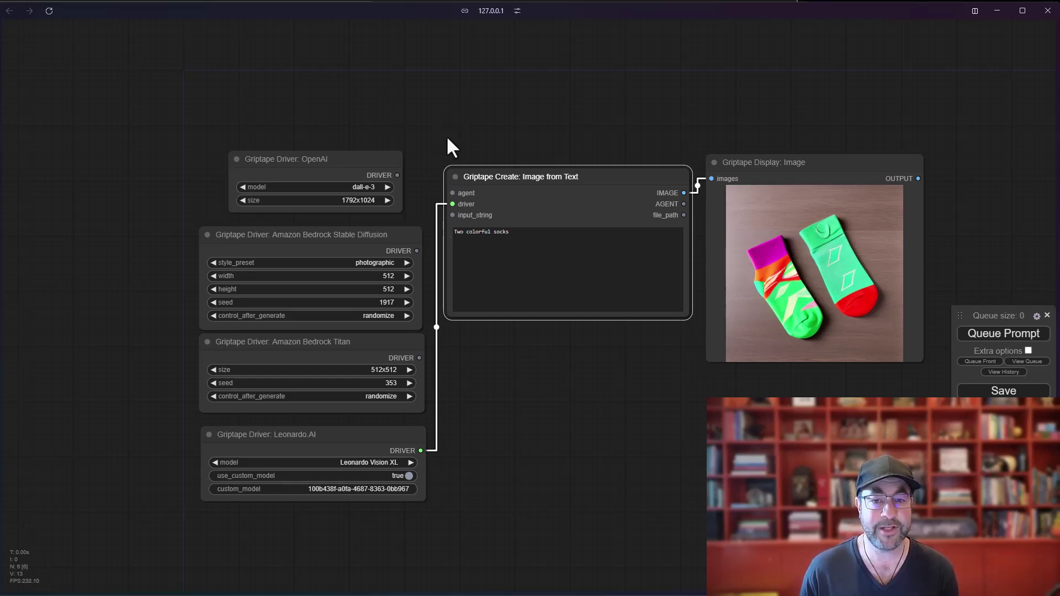
drag(445, 139, 74, 181)
drag(504, 188, 520, 169)
scroll(355, 203, up, 3)
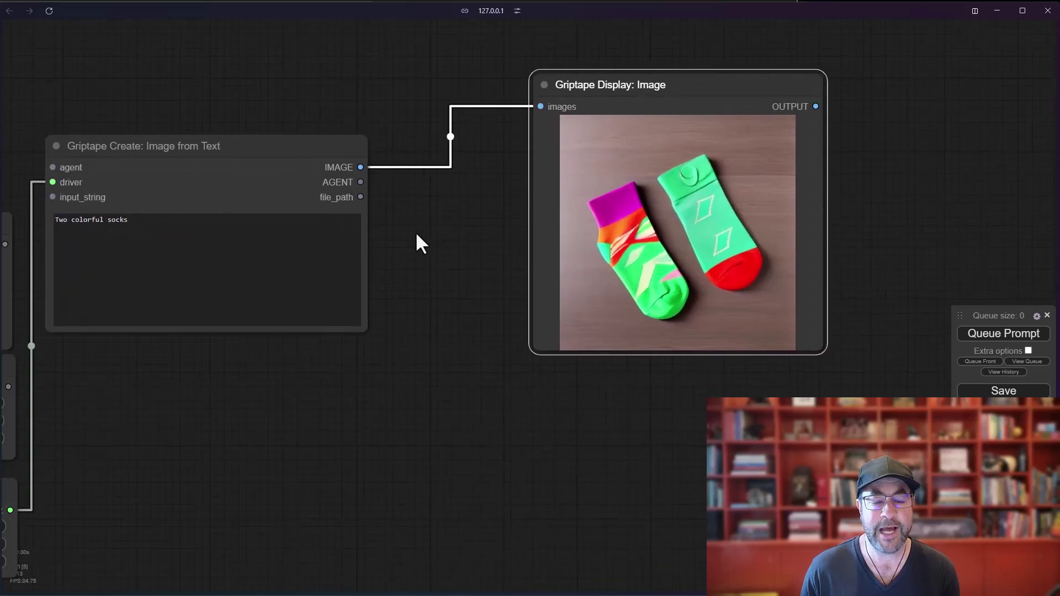
drag(361, 182, 439, 224)
click(406, 275)
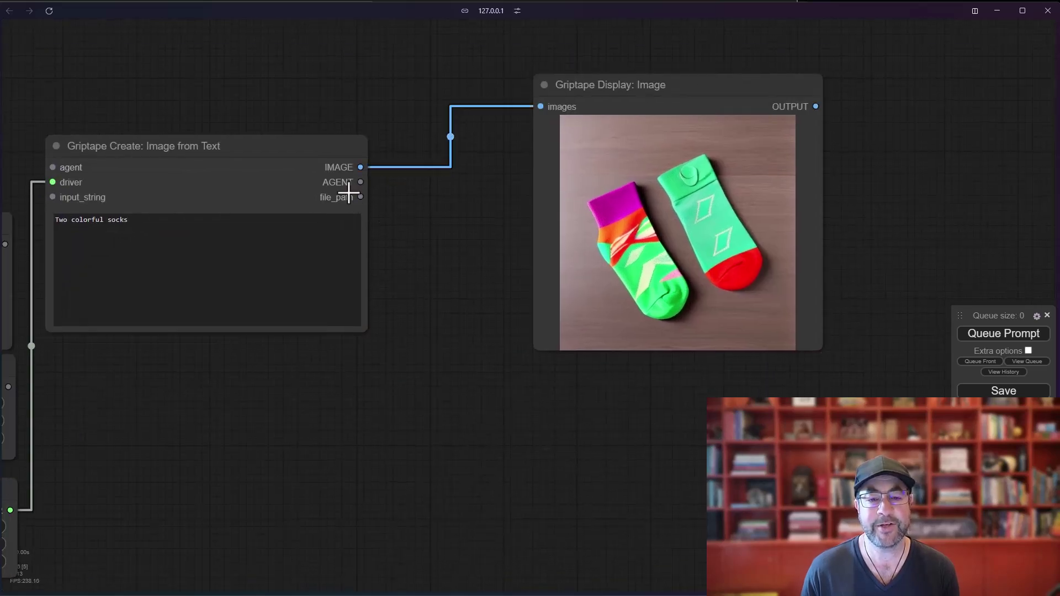
scroll(397, 201, down, 2)
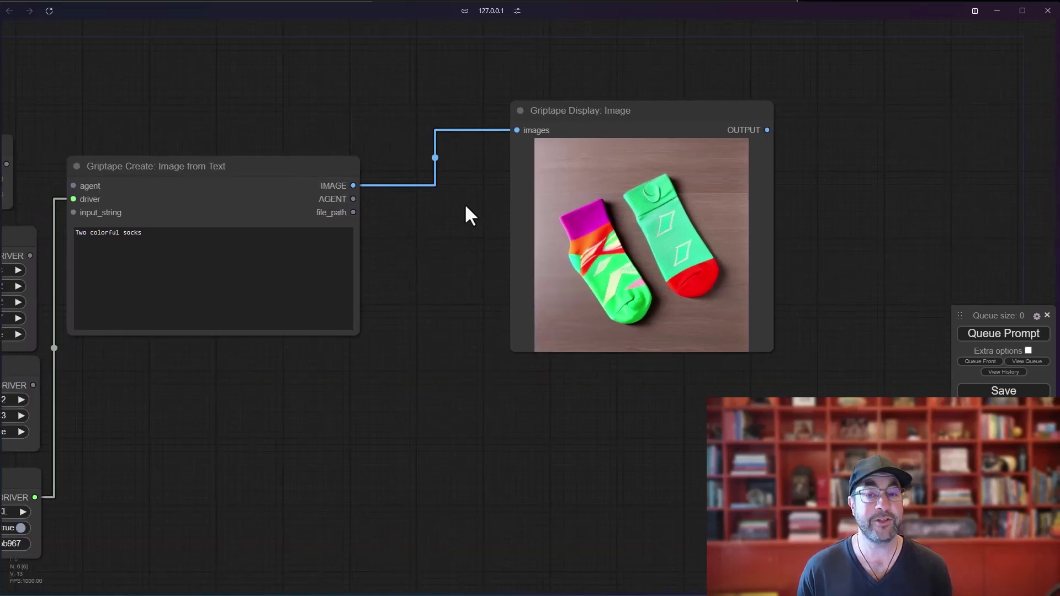
Add a Griptape Display: Text node fed by file_path and rerun the workflow
double_click(408, 233)
text(displa)
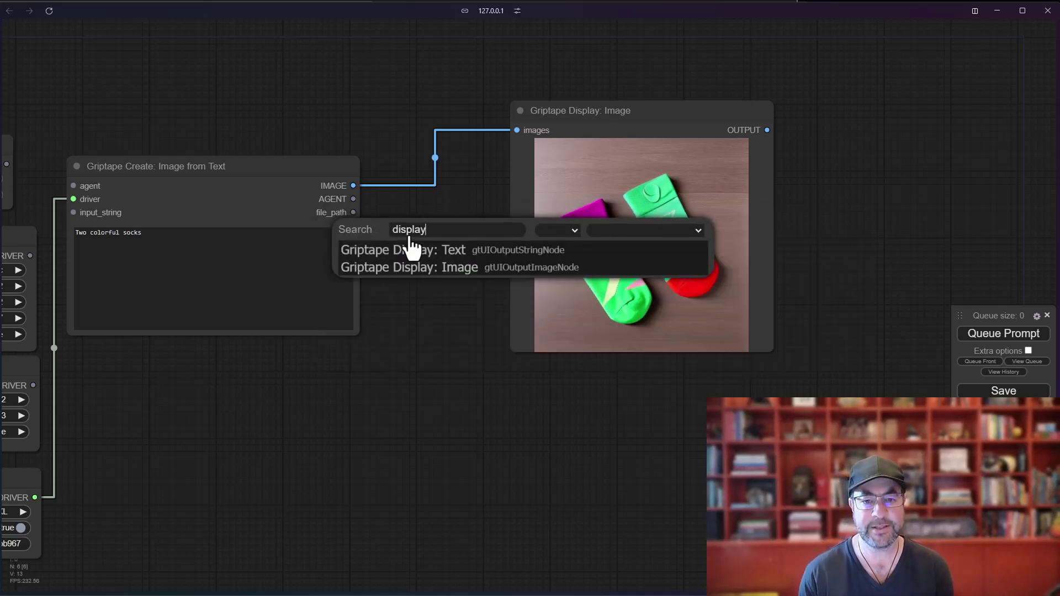
text(y)
click(414, 251)
drag(353, 212, 420, 453)
click(987, 333)
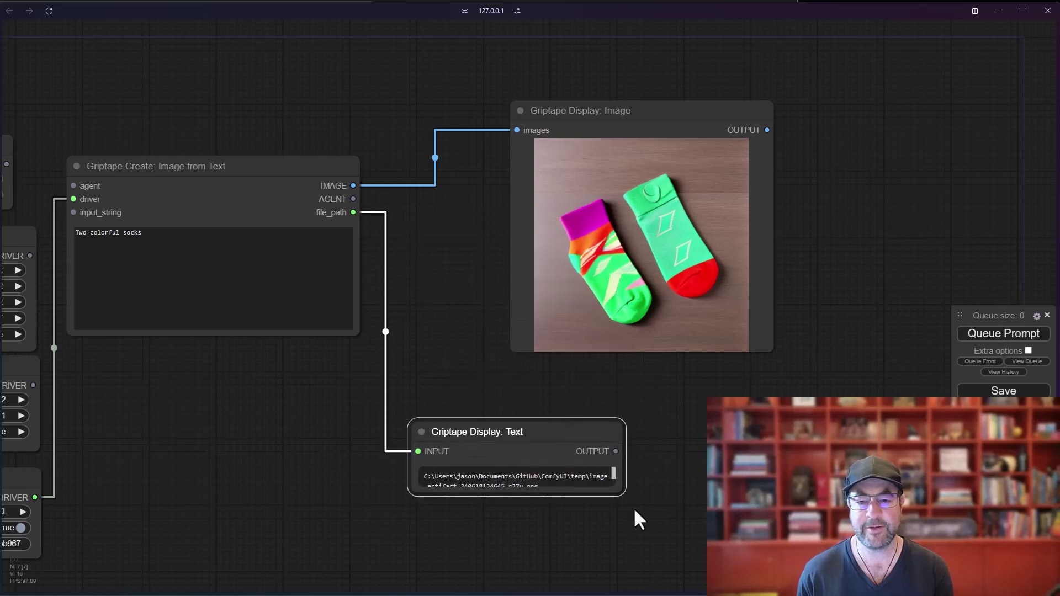
Widen the text display to show the full path and nudge the Image from Text node
scroll(628, 508, up, 2)
drag(619, 489, 729, 500)
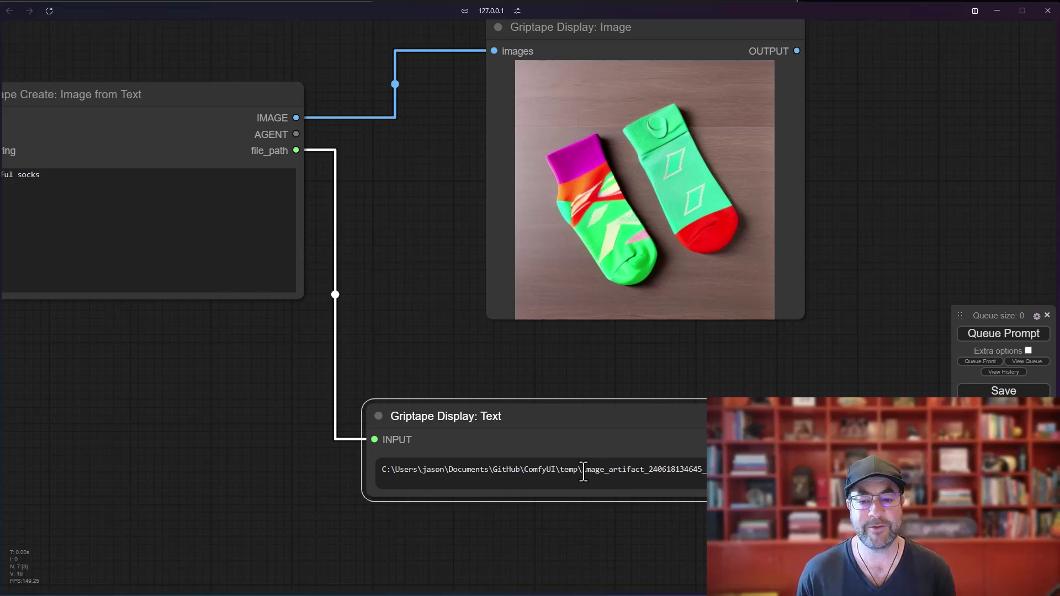
click(513, 470)
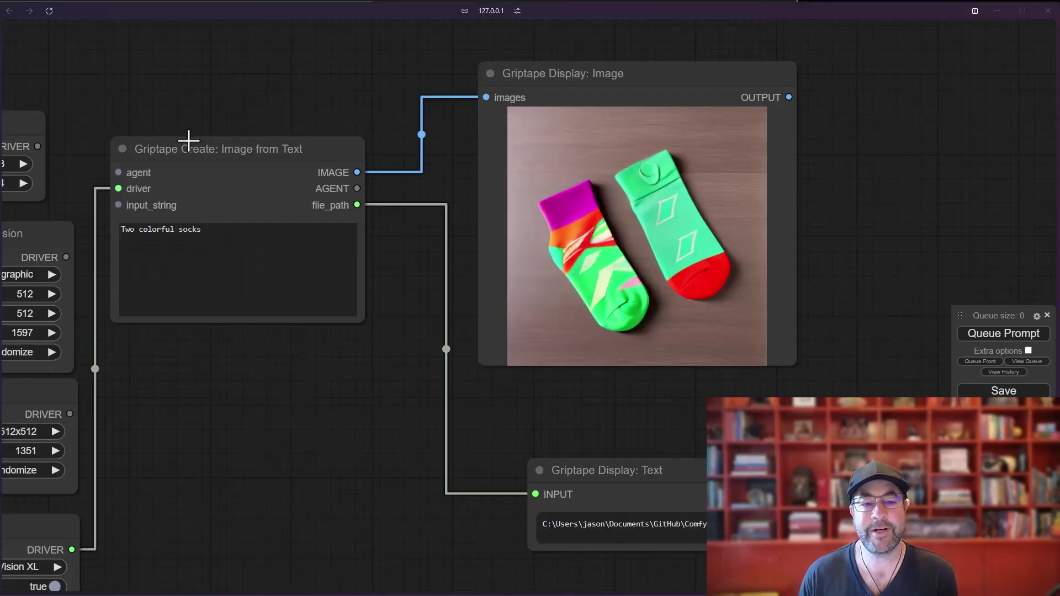
drag(209, 152, 219, 148)
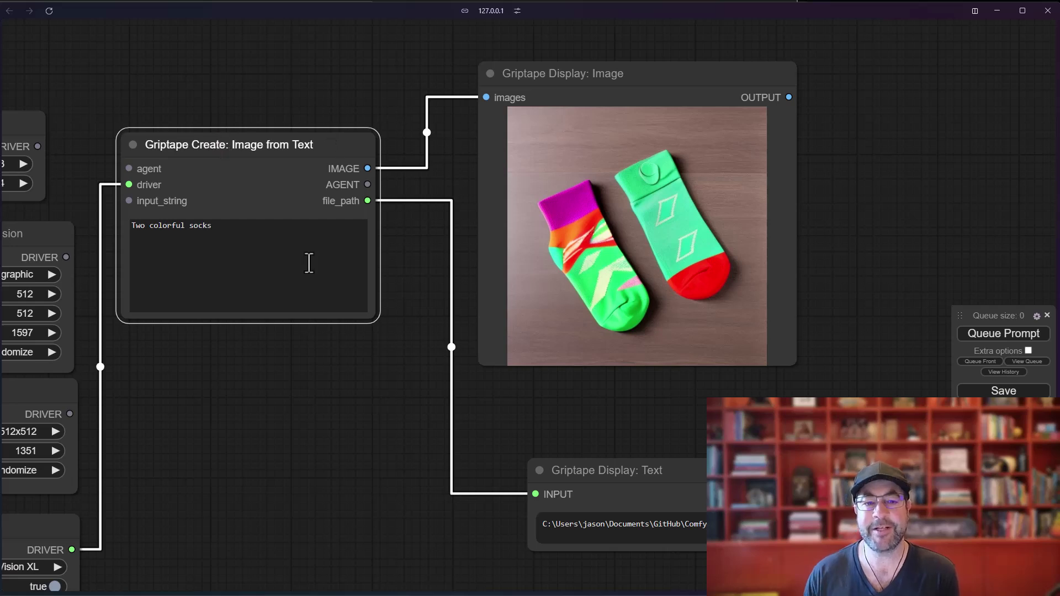
right_click(177, 370)
click(213, 370)
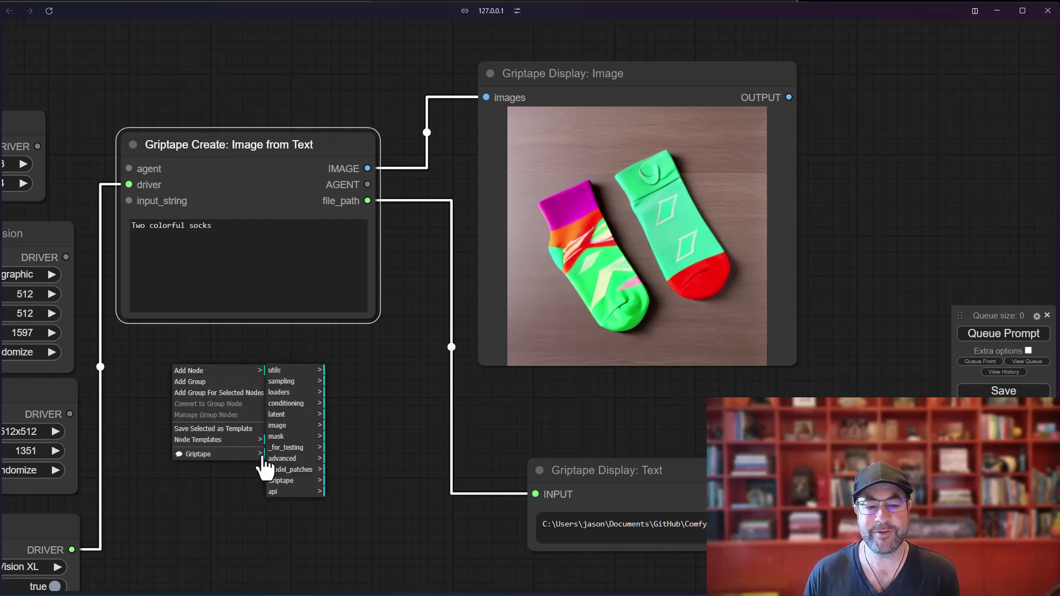
click(287, 481)
click(342, 382)
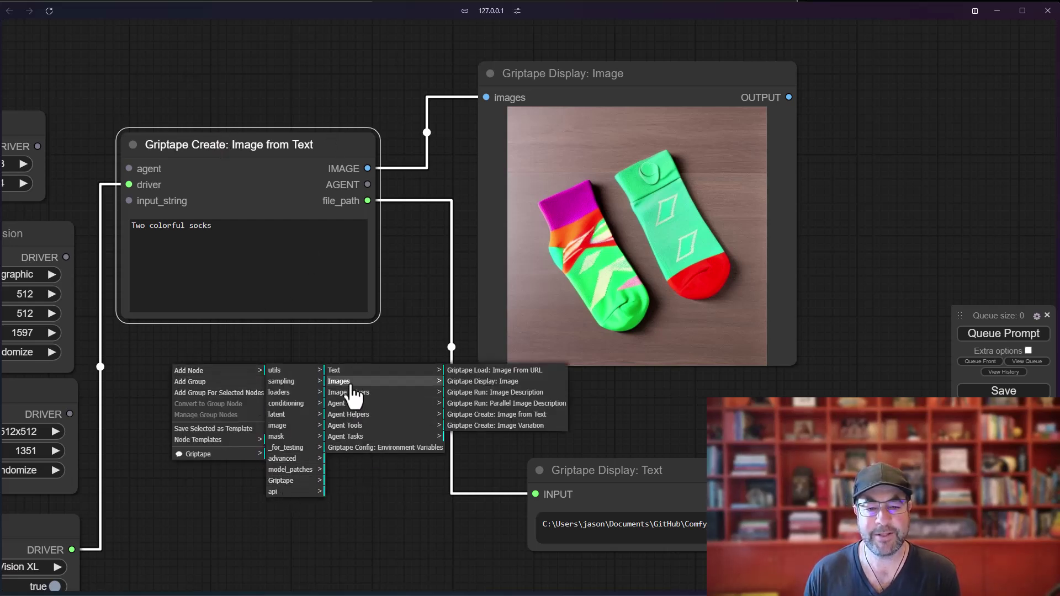
click(511, 393)
drag(337, 374, 331, 402)
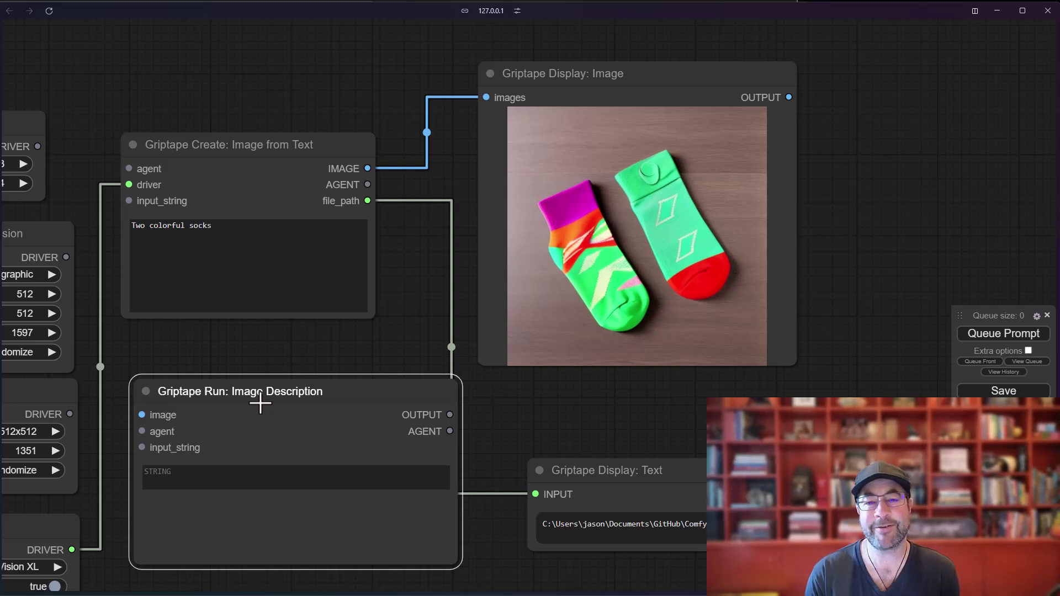
key(Delete)
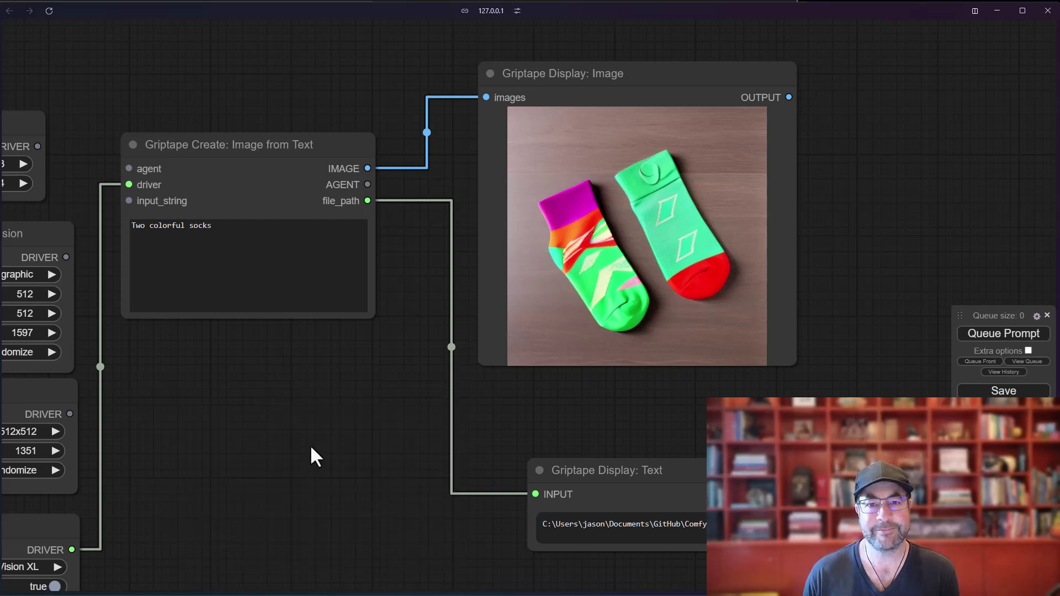